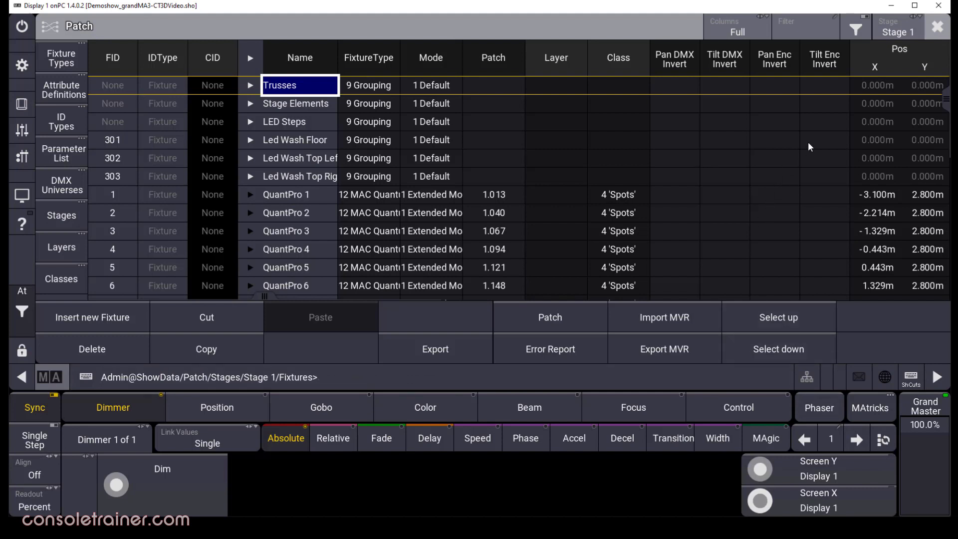
From the patch, open the stage list, open Stage 1 for editing and inspect its dimensions and Surface 1
{"action": "left_click", "coordinate": [900, 30]}
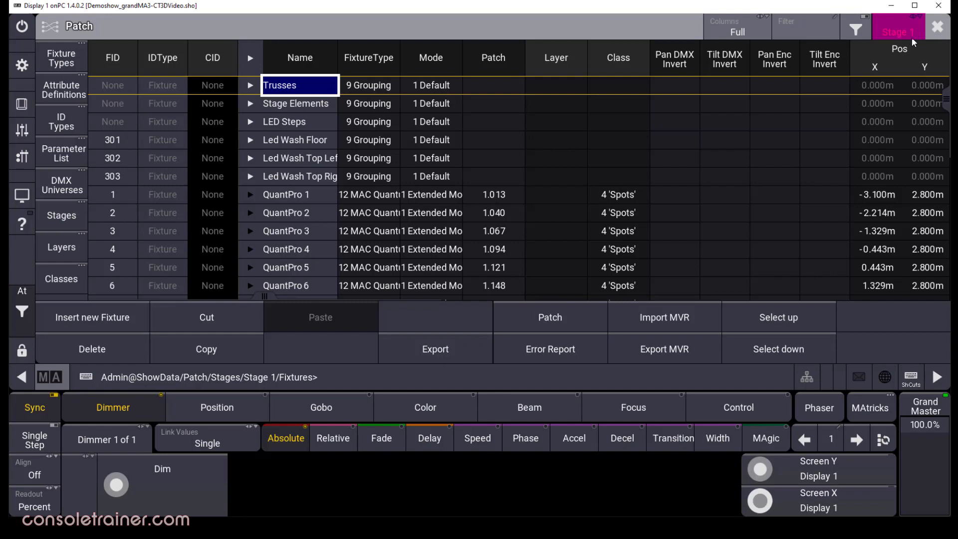
{"action": "left_click", "coordinate": [75, 220]}
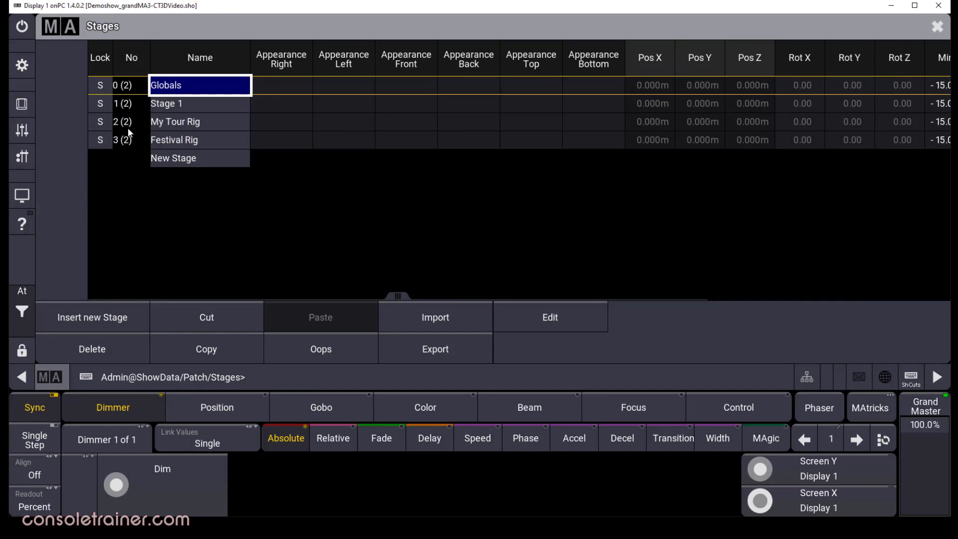
{"action": "left_click", "coordinate": [190, 103]}
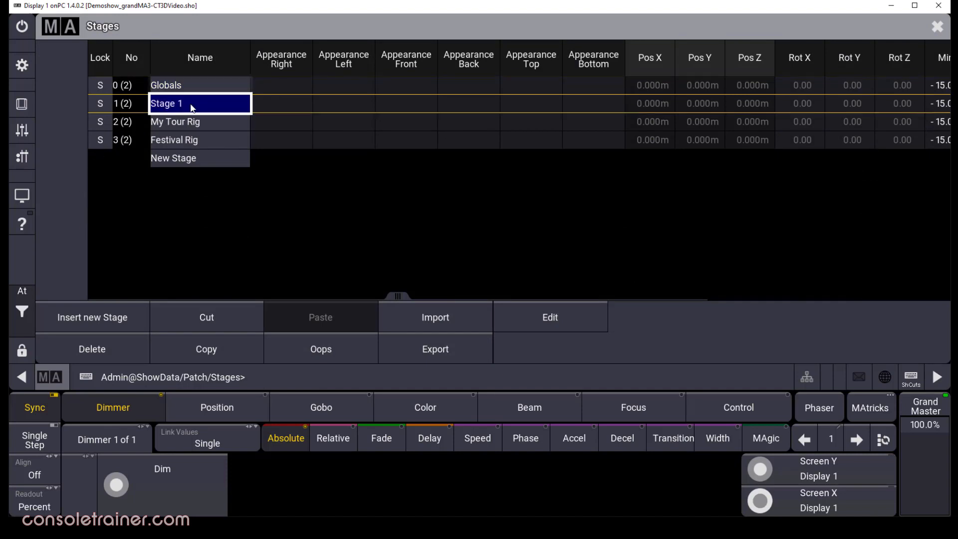
{"action": "left_click", "coordinate": [507, 322]}
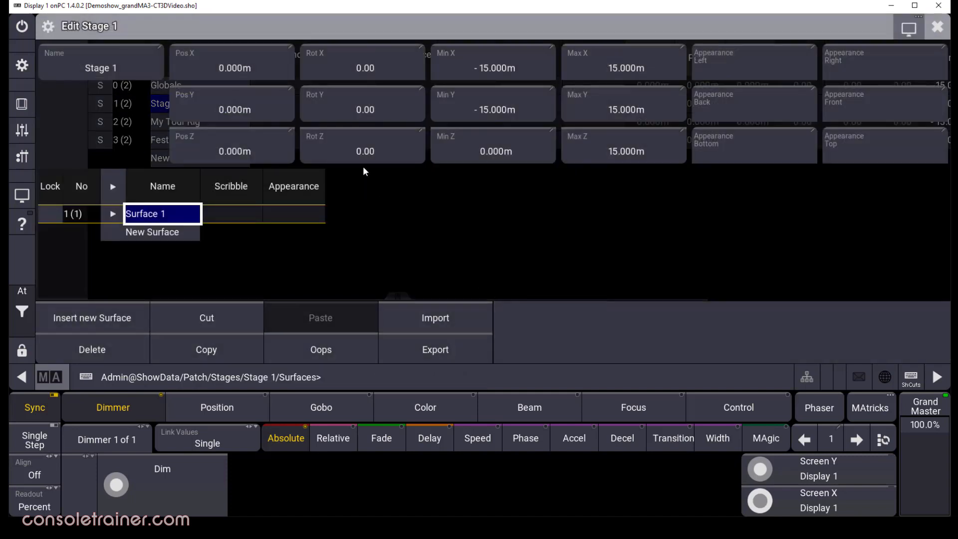
{"action": "left_click", "coordinate": [112, 215]}
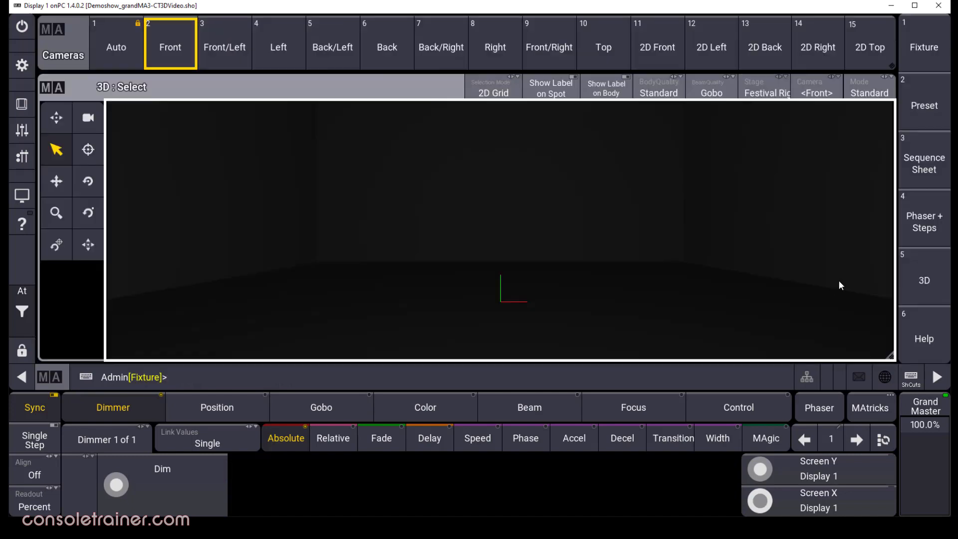
Set the 3D window's stage to Stage 1, preview the Left camera and assign camera 2 'Front'
{"action": "left_click", "coordinate": [774, 88]}
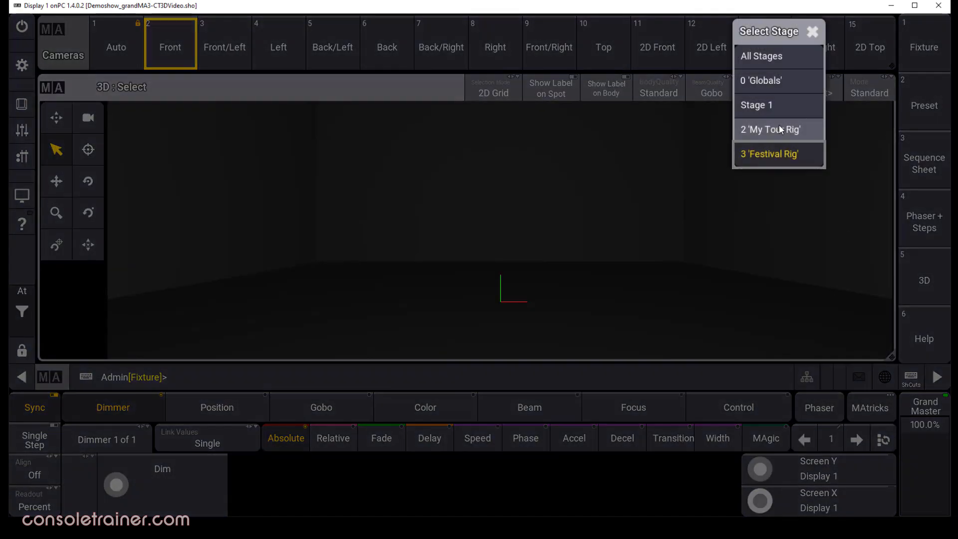
{"action": "left_click", "coordinate": [774, 106]}
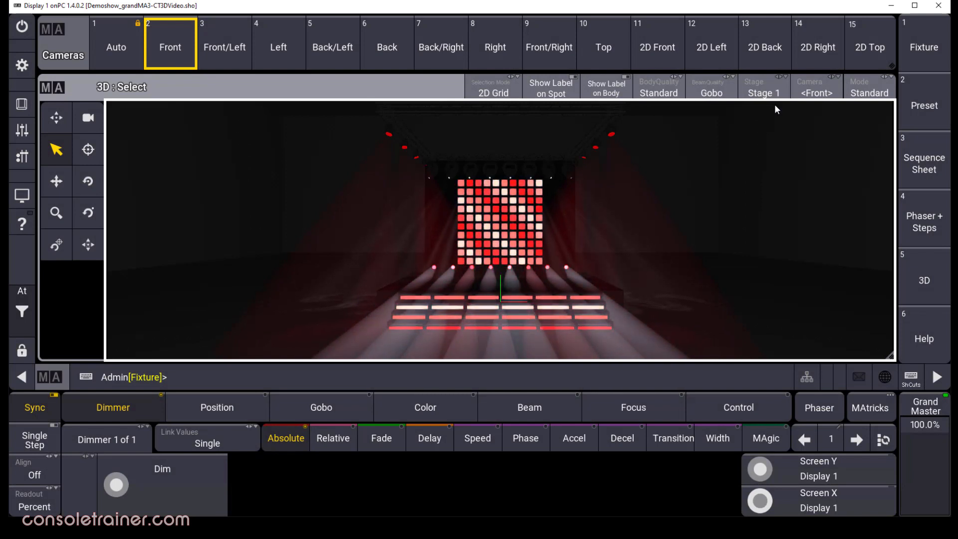
{"action": "left_click", "coordinate": [812, 92]}
{"action": "left_click", "coordinate": [814, 92]}
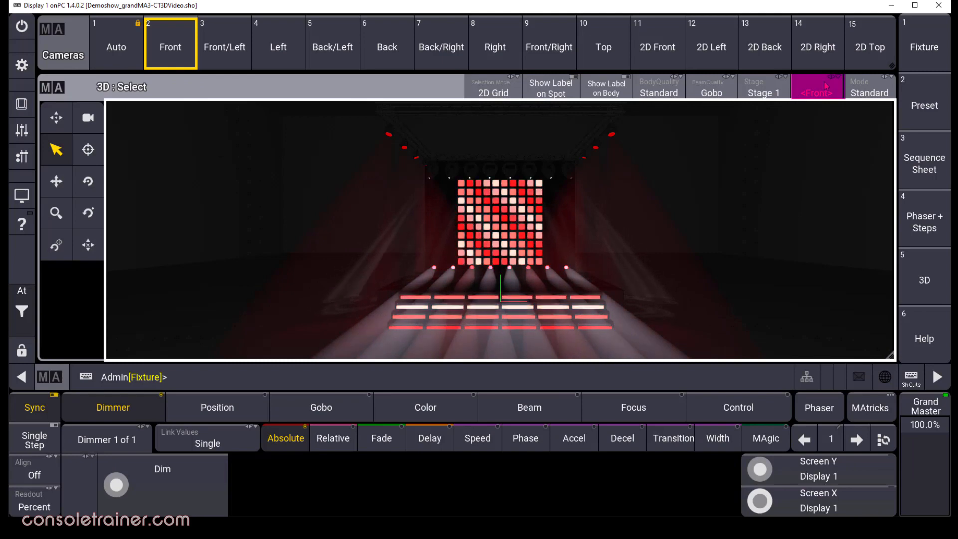
{"action": "left_click", "coordinate": [825, 88]}
{"action": "left_click_drag", "start_coordinate": [826, 90], "coordinate": [824, 140]}
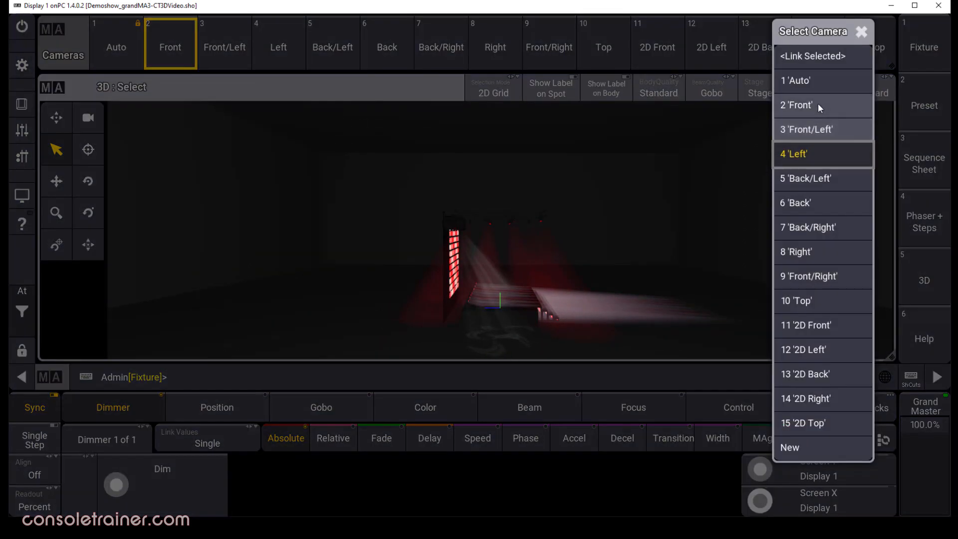
{"action": "left_click", "coordinate": [817, 103]}
Switch the 3D window mode to Setup and return it to Standard
{"action": "left_click", "coordinate": [866, 93]}
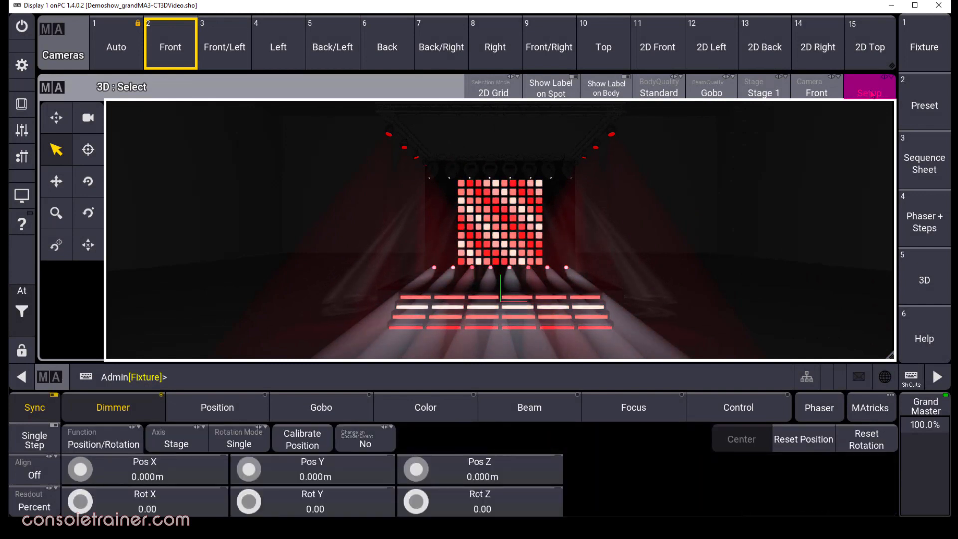
{"action": "left_click", "coordinate": [868, 94]}
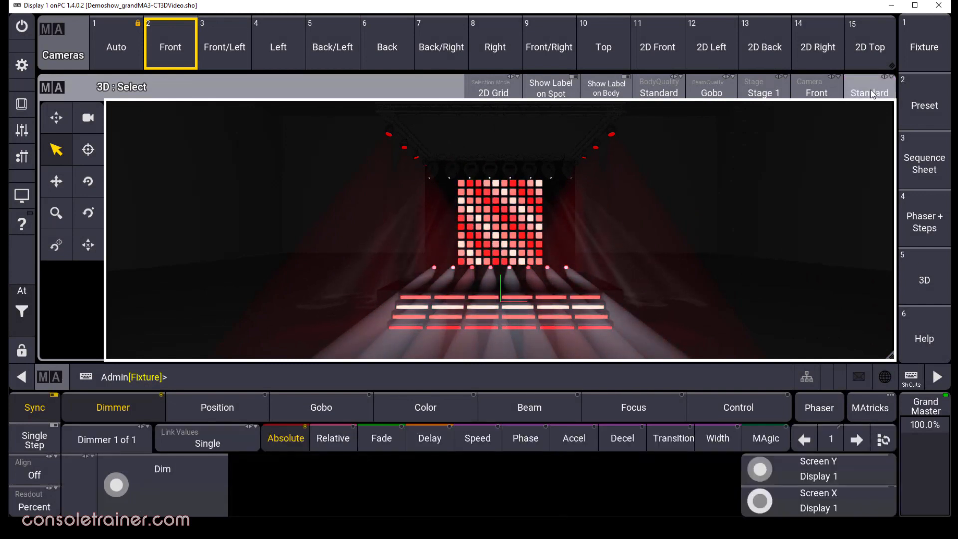
Try the Simple body quality and restore Standard, then toggle the fixture body labels on and off
{"action": "left_click", "coordinate": [661, 94]}
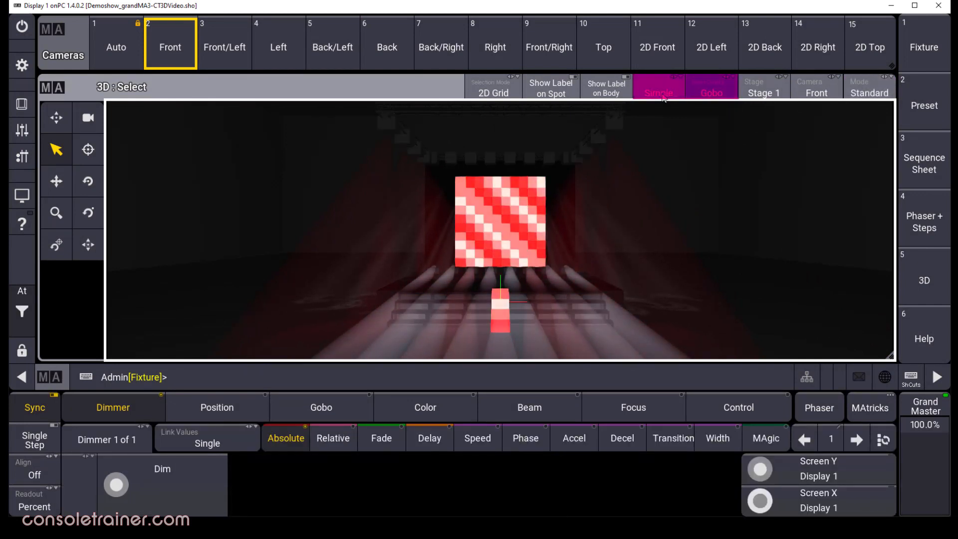
{"action": "left_click", "coordinate": [663, 95]}
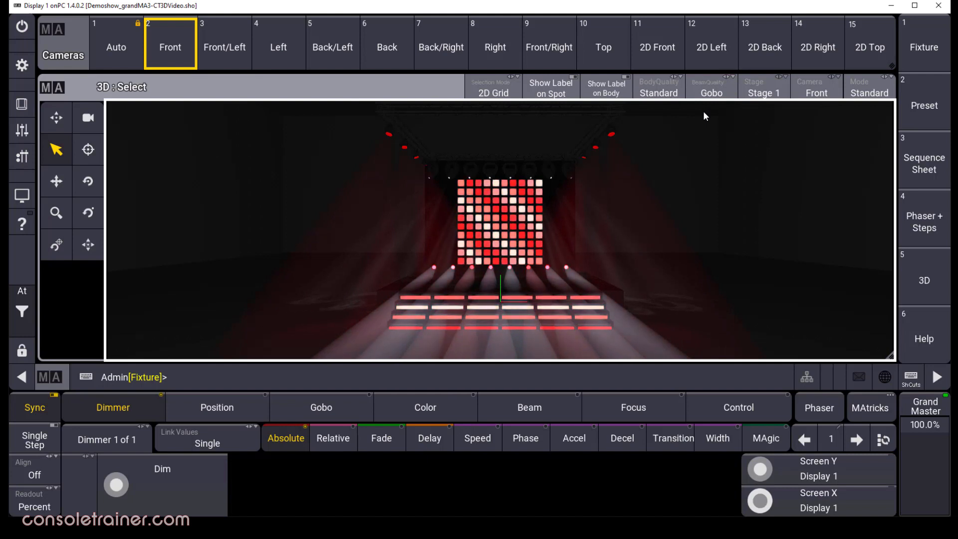
{"action": "left_click", "coordinate": [604, 98]}
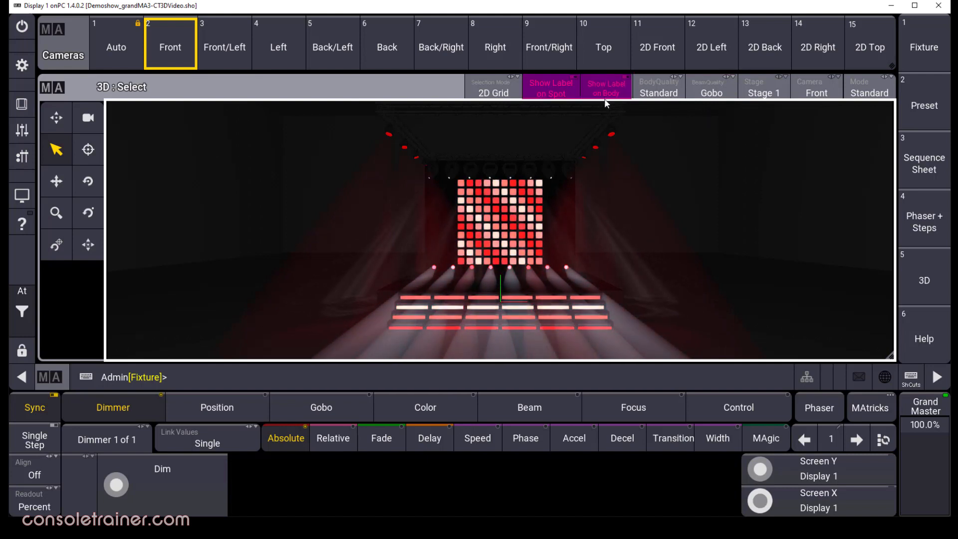
{"action": "left_click", "coordinate": [604, 96]}
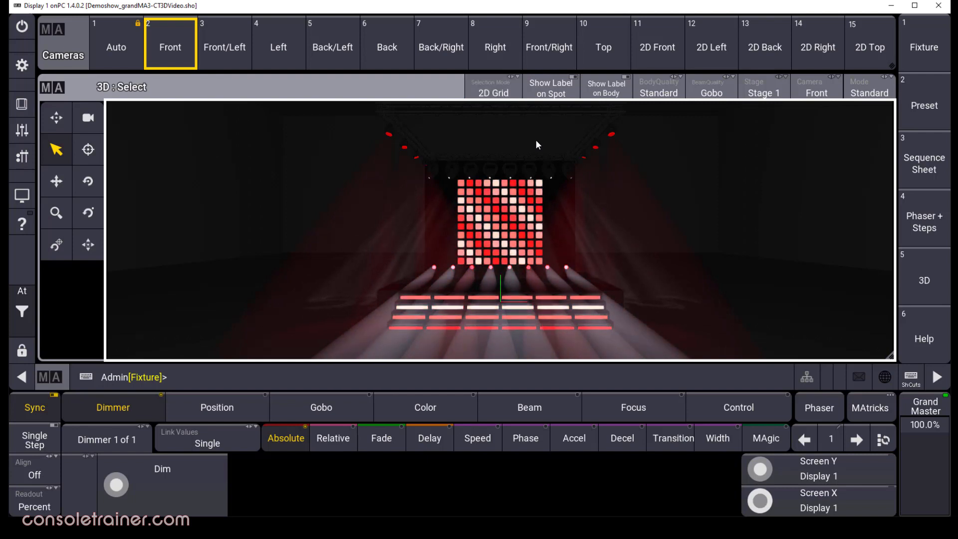
Activate the camera Zoom mode, zoom the view to fit the whole stage, and reset the camera
{"action": "key", "text": "alt+z"}
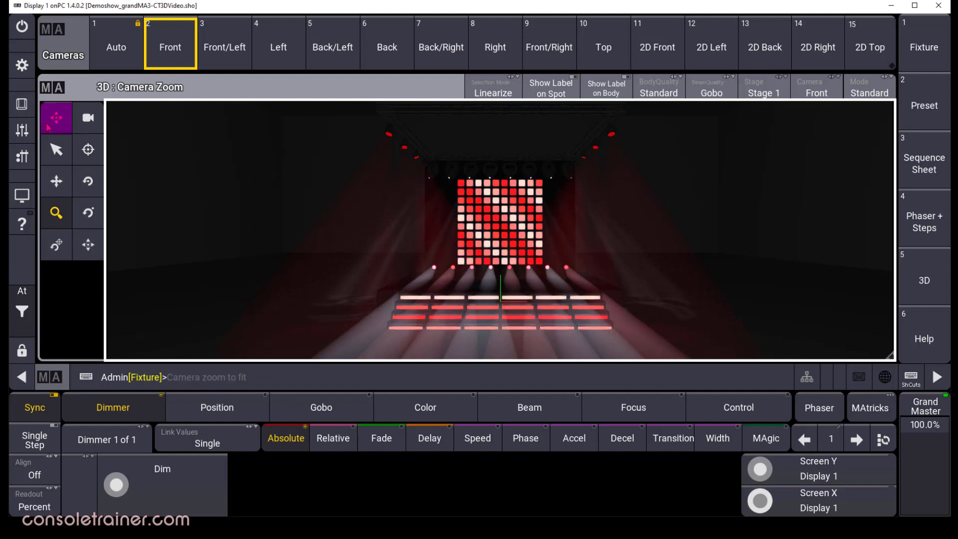
{"action": "left_click", "coordinate": [48, 128]}
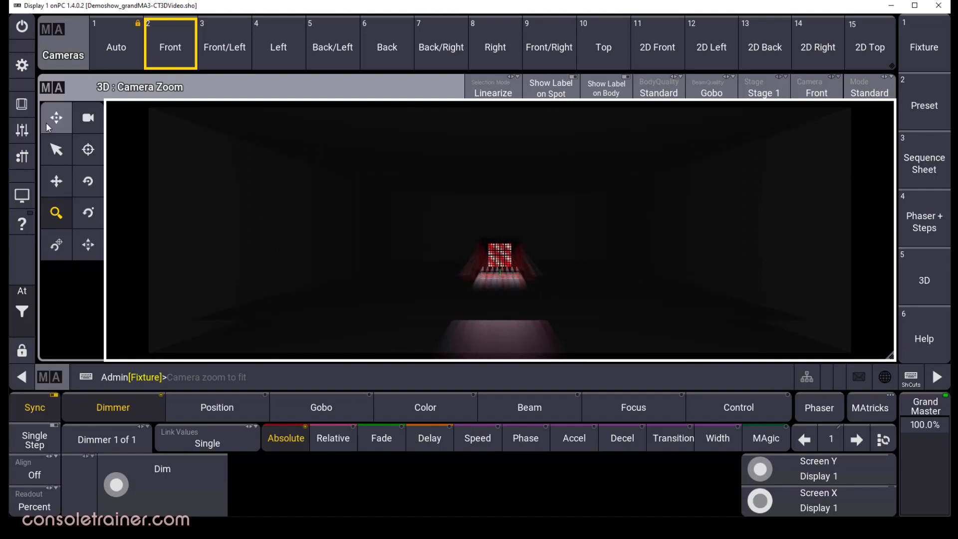
{"action": "left_click", "coordinate": [91, 128]}
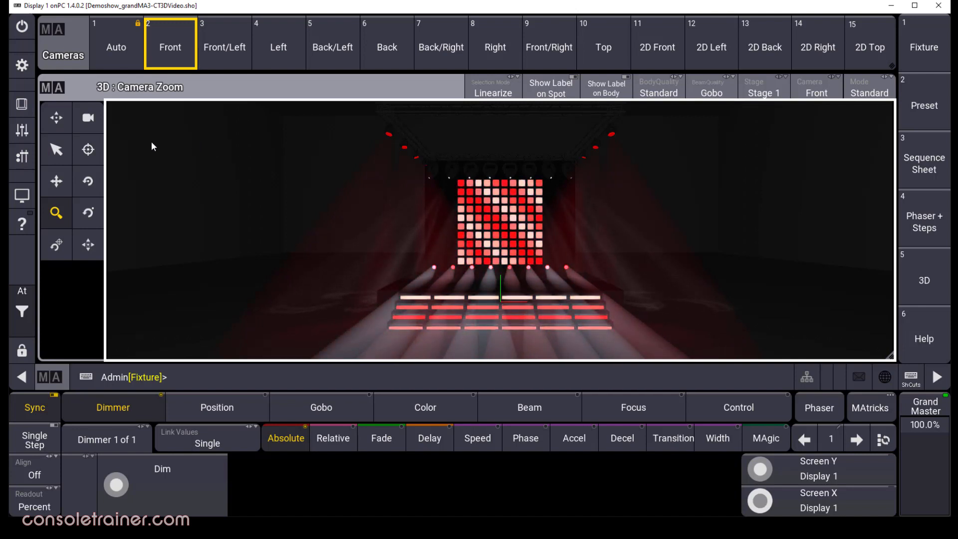
Select the row of eight floor spots, aim their beams with the Follow tool, and clear the programmer
{"action": "left_click", "coordinate": [55, 158]}
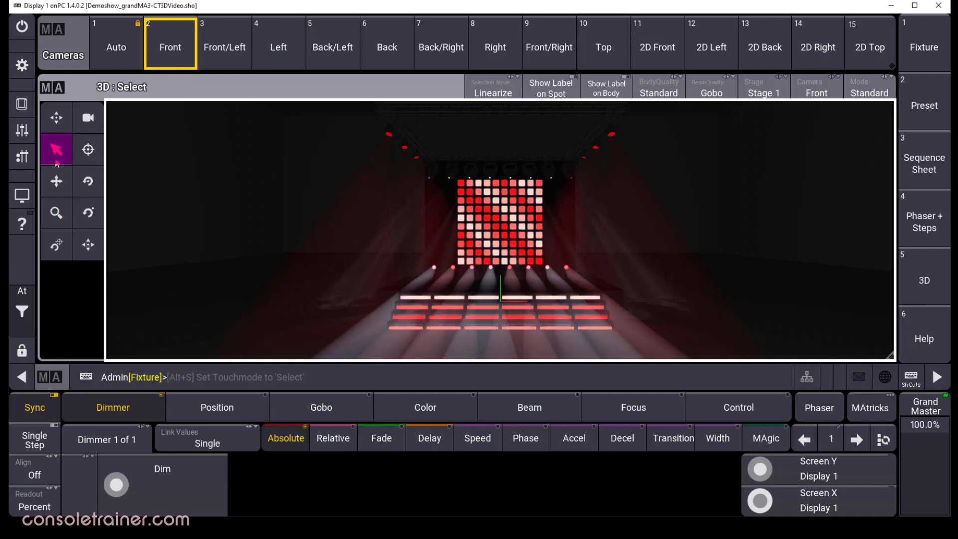
{"action": "left_click_drag", "start_coordinate": [418, 267], "coordinate": [582, 282]}
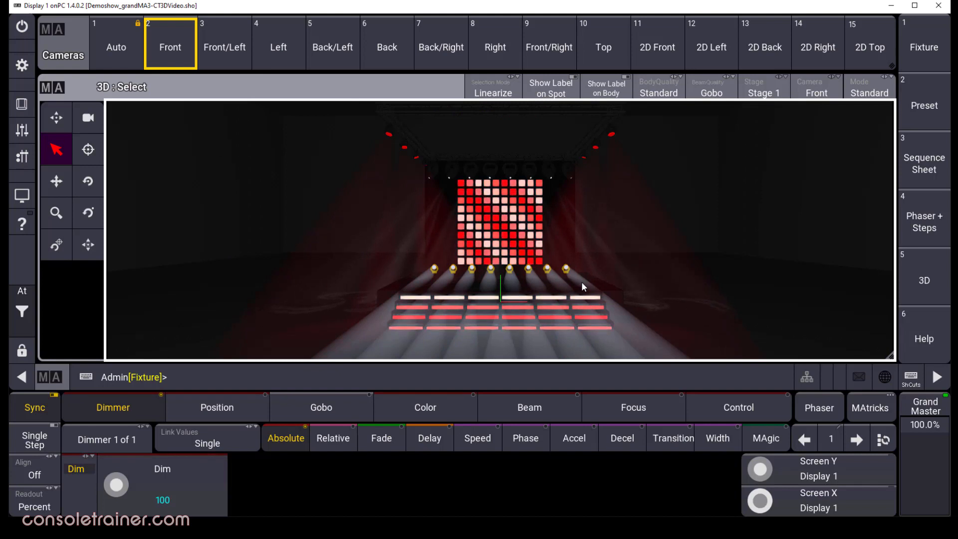
{"action": "key", "text": "alt+f"}
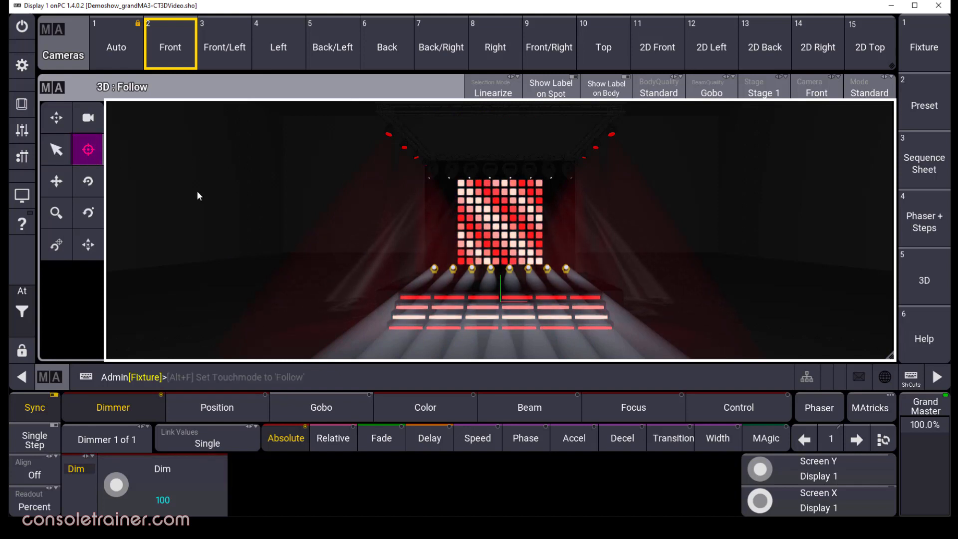
{"action": "left_click", "coordinate": [483, 285]}
{"action": "left_click_drag", "start_coordinate": [484, 285], "coordinate": [557, 279]}
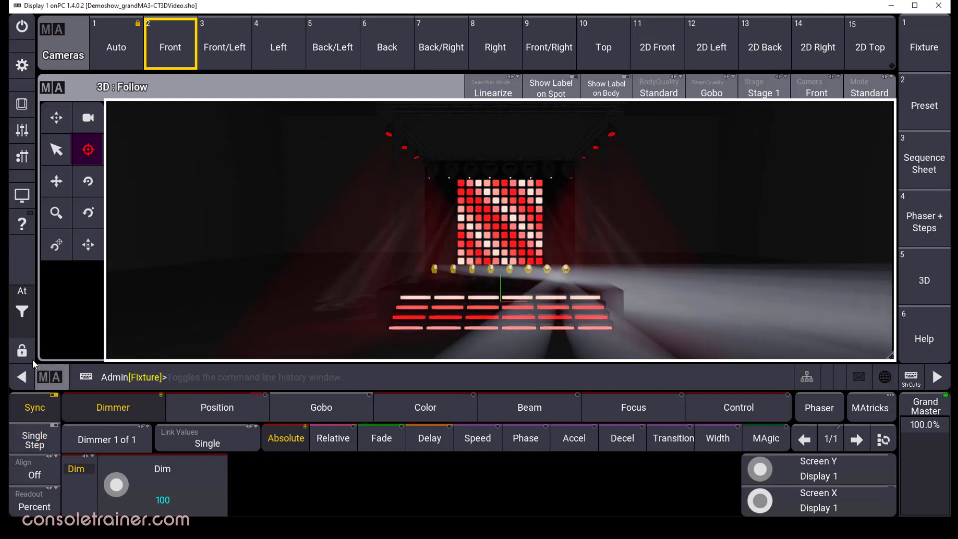
{"action": "left_click", "coordinate": [22, 291]}
{"action": "left_click", "coordinate": [97, 346]}
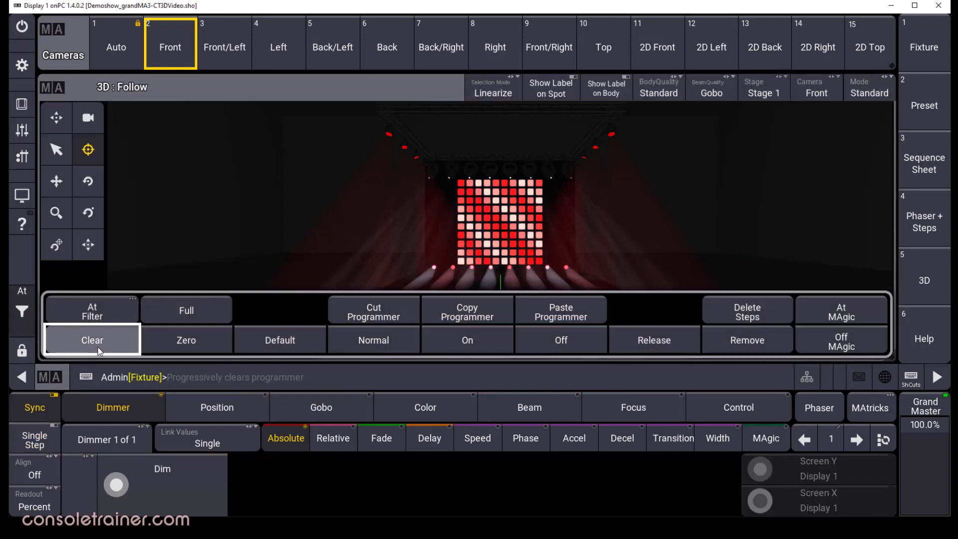
Move, rotate and zoom the camera to view the stage from an angle
{"action": "left_click", "coordinate": [57, 181]}
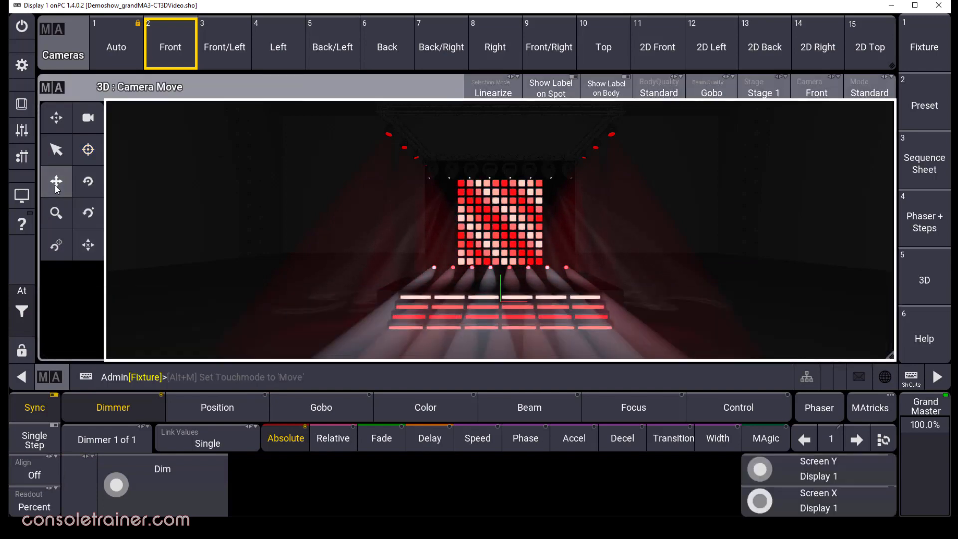
{"action": "left_click_drag", "start_coordinate": [237, 222], "coordinate": [194, 230]}
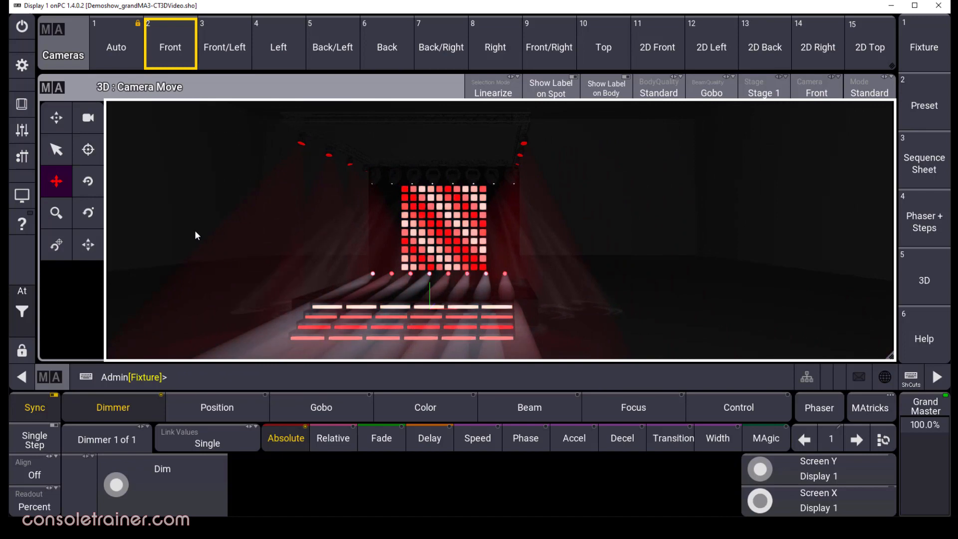
{"action": "left_click", "coordinate": [87, 180]}
{"action": "left_click_drag", "start_coordinate": [173, 214], "coordinate": [549, 271]}
{"action": "left_click", "coordinate": [56, 212]}
{"action": "left_click_drag", "start_coordinate": [334, 279], "coordinate": [382, 288]}
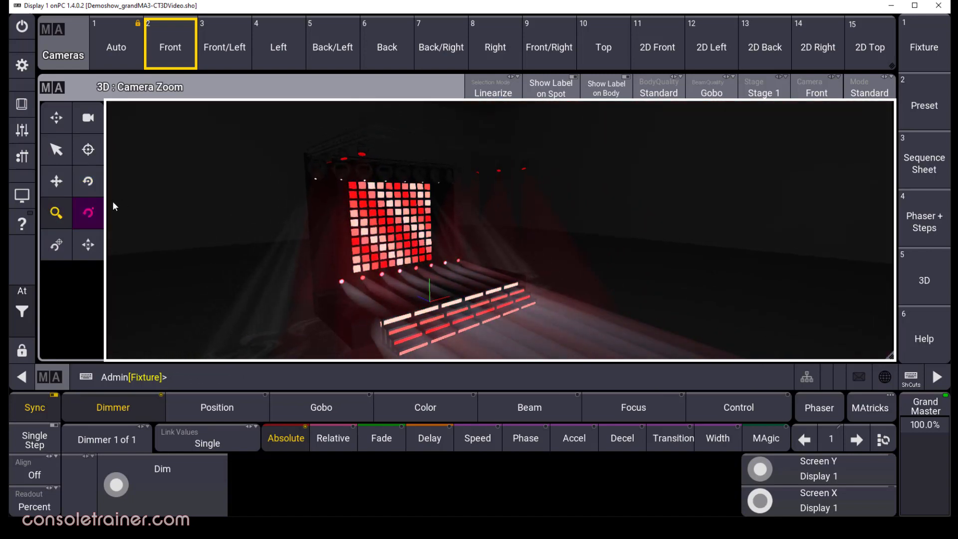
Set the camera pivot near the stage centre and orbit the view around it
{"action": "left_click", "coordinate": [88, 214]}
{"action": "left_click", "coordinate": [58, 250]}
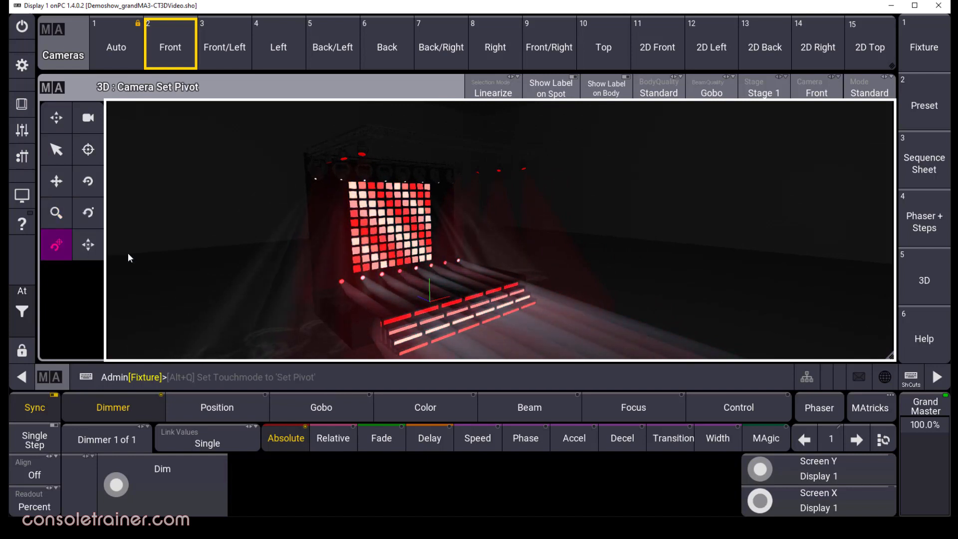
{"action": "left_click", "coordinate": [417, 285]}
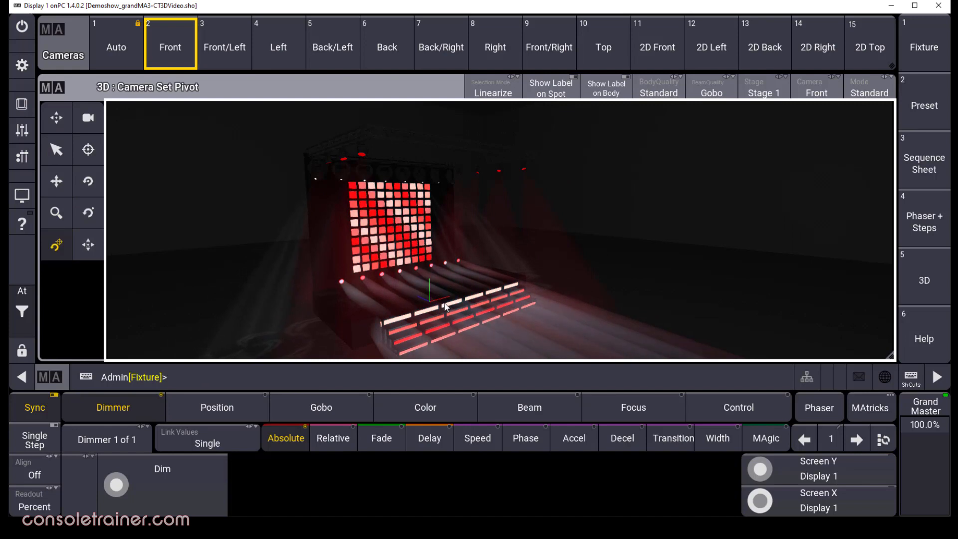
{"action": "left_click_drag", "start_coordinate": [194, 215], "coordinate": [291, 269]}
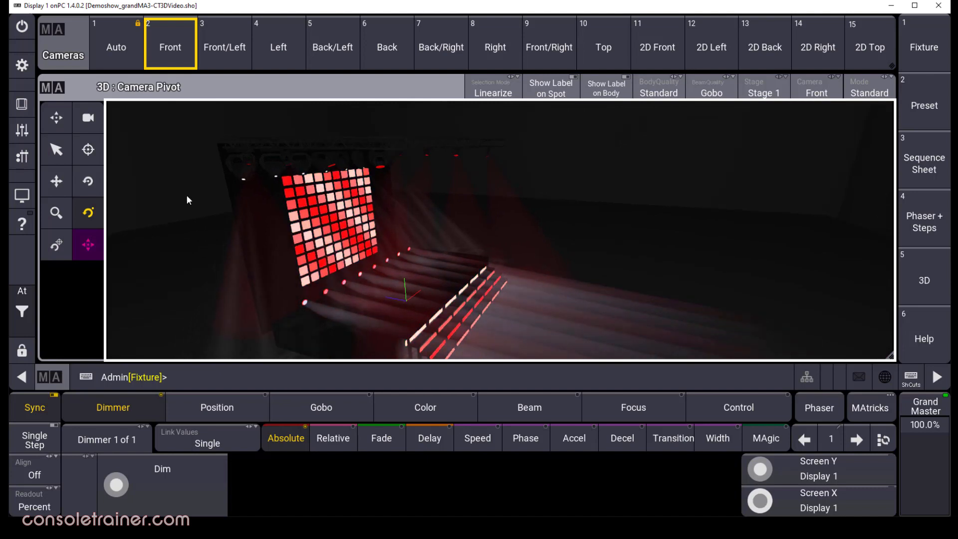
Select the LED wall fixtures, zoom the camera to the selection, and reset the camera to the front view
{"action": "left_click", "coordinate": [58, 150]}
{"action": "left_click_drag", "start_coordinate": [265, 192], "coordinate": [399, 257]}
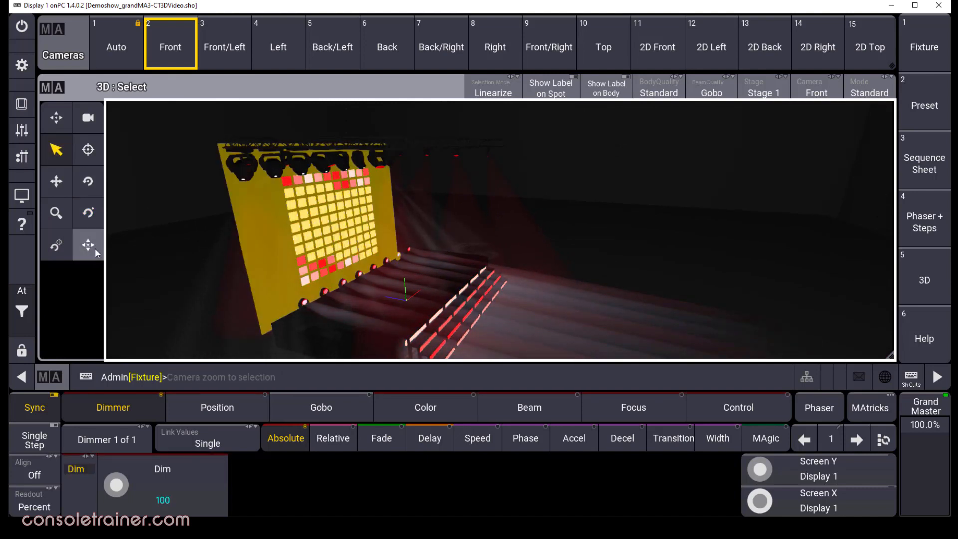
{"action": "left_click", "coordinate": [93, 248]}
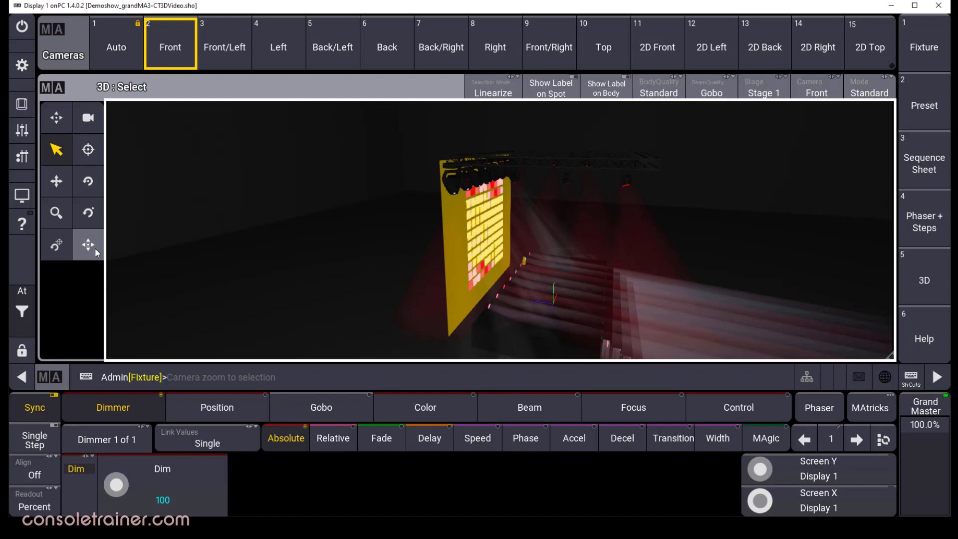
{"action": "left_click", "coordinate": [93, 118]}
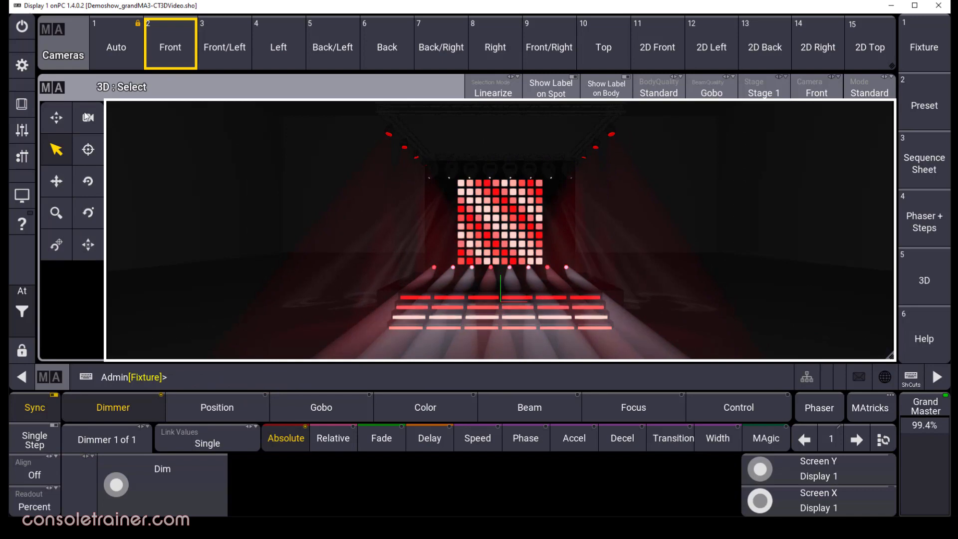
Open the 3D window's rendering settings and set Beam to 98% and Spot to 120%
{"action": "left_click", "coordinate": [48, 91]}
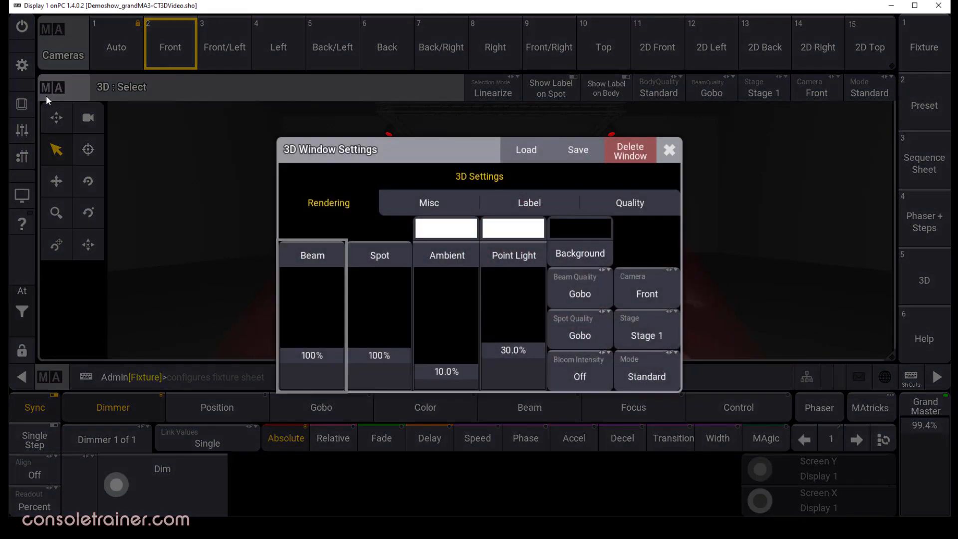
{"action": "left_click_drag", "start_coordinate": [409, 162], "coordinate": [118, 280]}
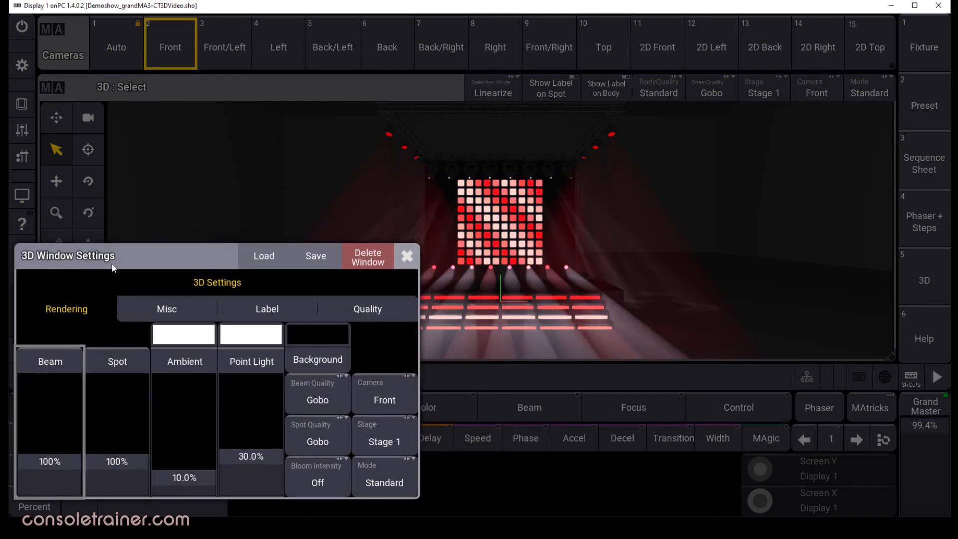
{"action": "left_click_drag", "start_coordinate": [68, 460], "coordinate": [132, 464]}
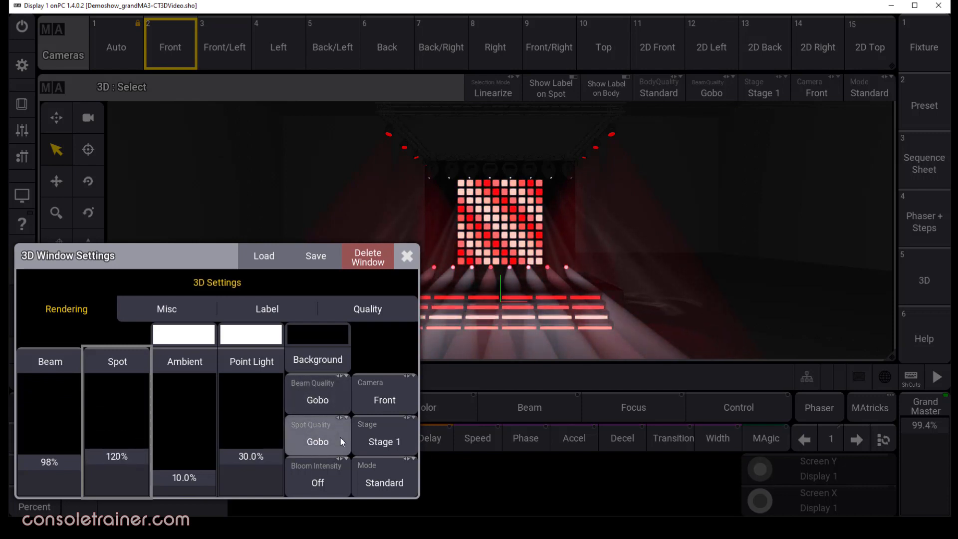
Set the Point Light level to 33.4%, and open its colour editor and cancel without changing the colour
{"action": "mouse_move", "coordinate": [261, 451]}
{"action": "left_mouse_down"}
{"action": "mouse_move", "coordinate": [253, 404]}
{"action": "mouse_move", "coordinate": [253, 450]}
{"action": "left_mouse_up"}
{"action": "left_click", "coordinate": [237, 342]}
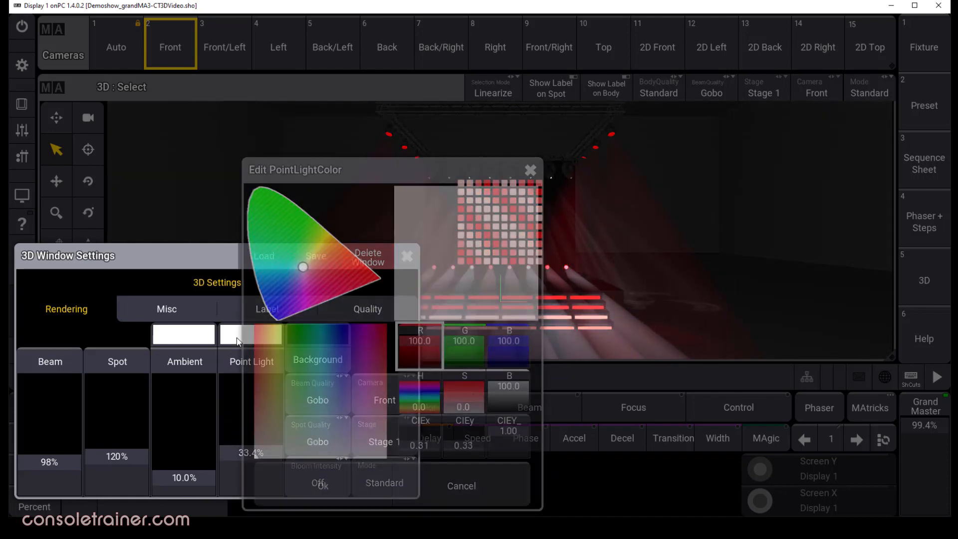
{"action": "left_click", "coordinate": [457, 478]}
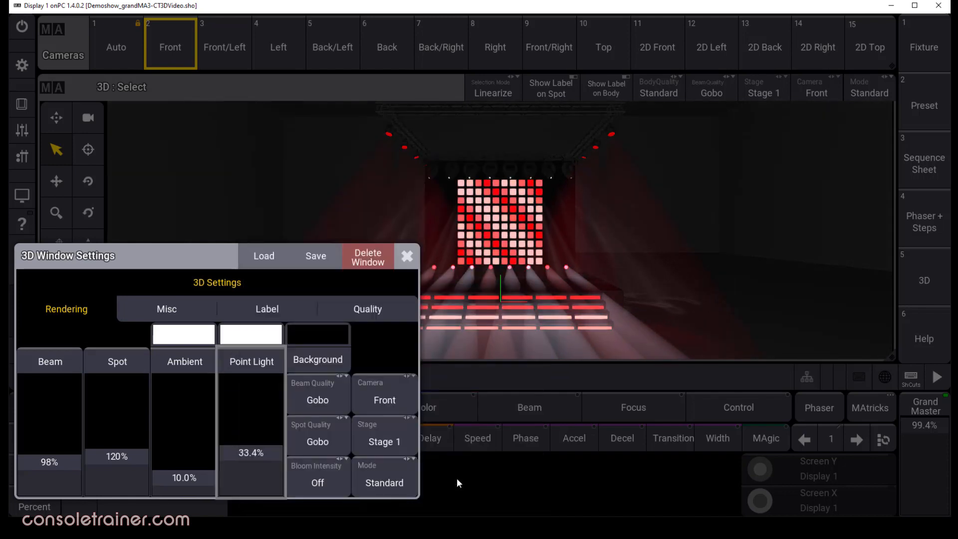
Toggle Show Fps and Wireframe on and off in the misc settings, and decline enabling 3D Priority
{"action": "left_click", "coordinate": [177, 309]}
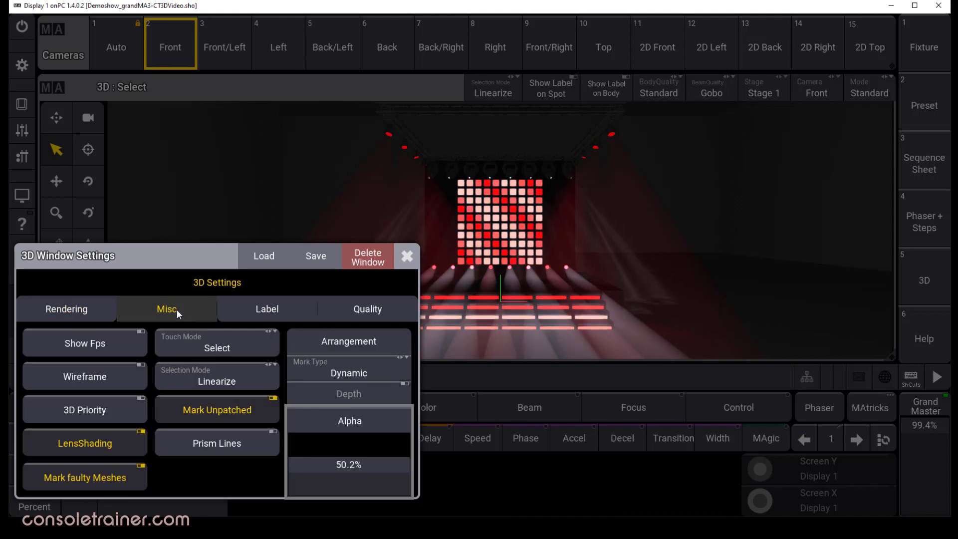
{"action": "left_click", "coordinate": [114, 346]}
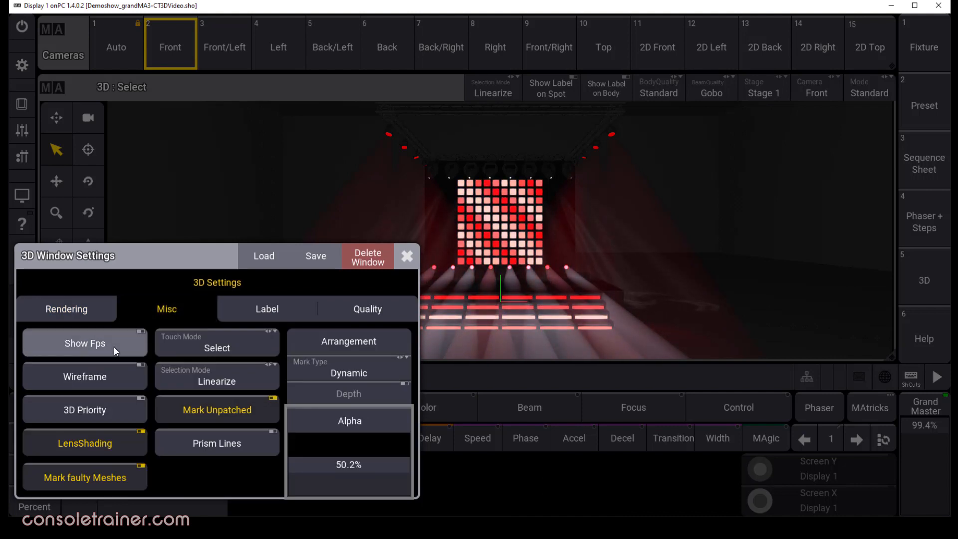
{"action": "left_click", "coordinate": [117, 346]}
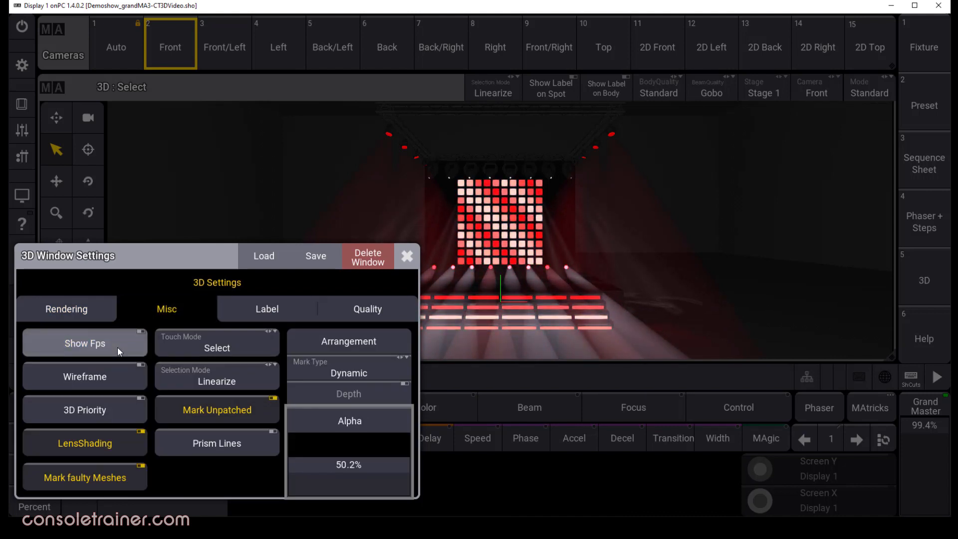
{"action": "left_click", "coordinate": [126, 412]}
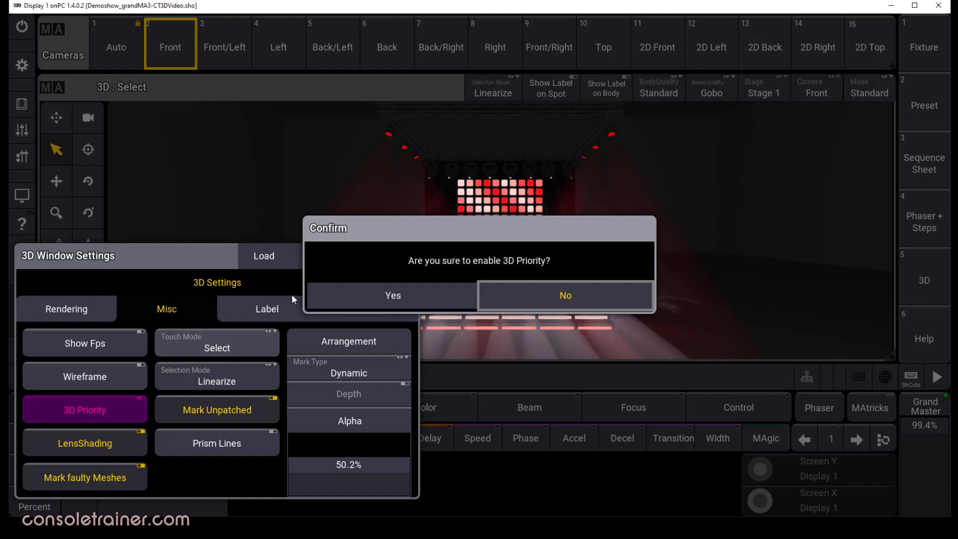
{"action": "left_click", "coordinate": [547, 296]}
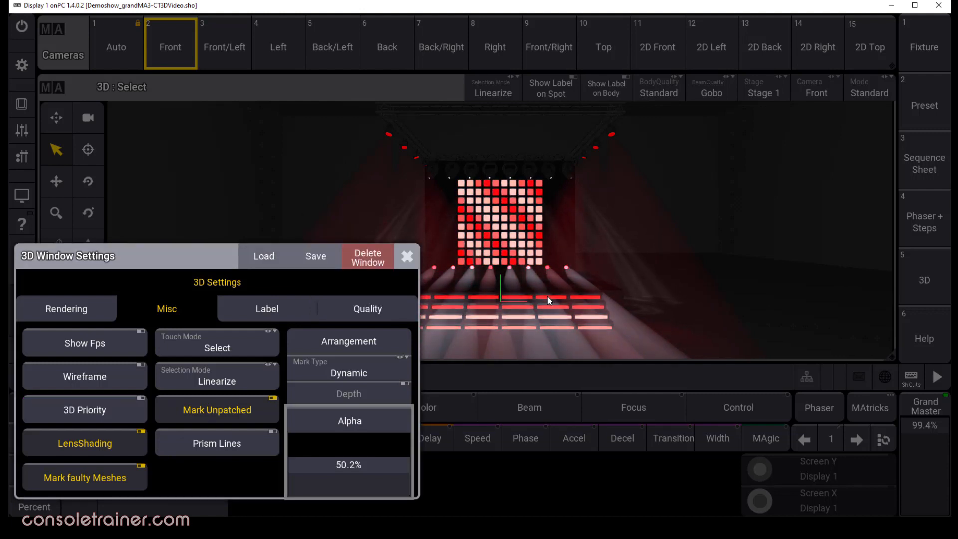
{"action": "left_click", "coordinate": [126, 377]}
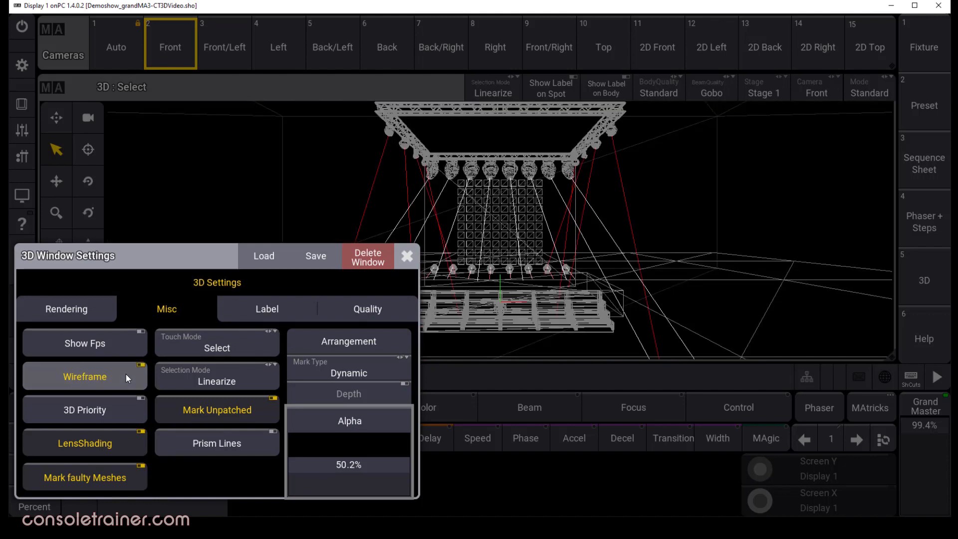
{"action": "left_click", "coordinate": [126, 373]}
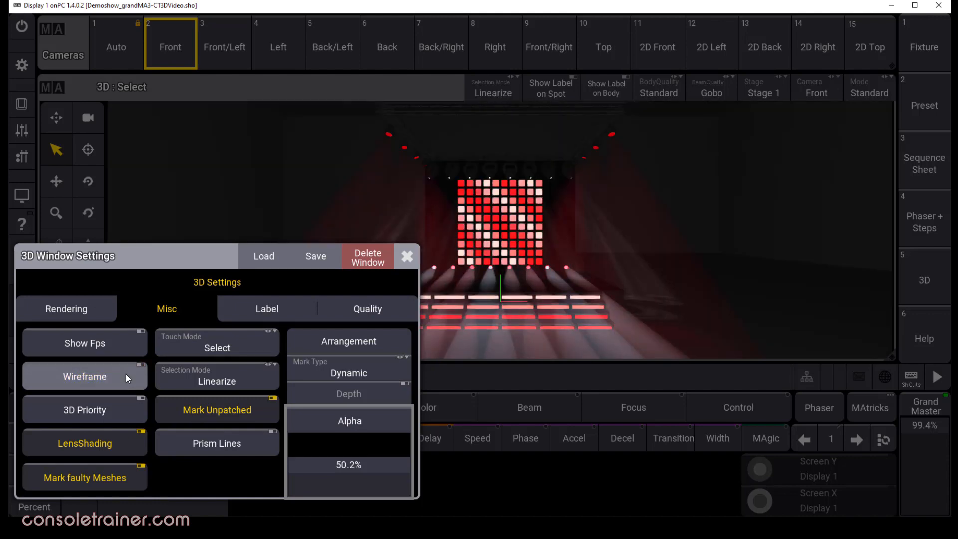
Show labels on fixture bodies with names, for the selection only, with background alpha 86.3% and text alpha 94.9%
{"action": "left_click", "coordinate": [259, 312]}
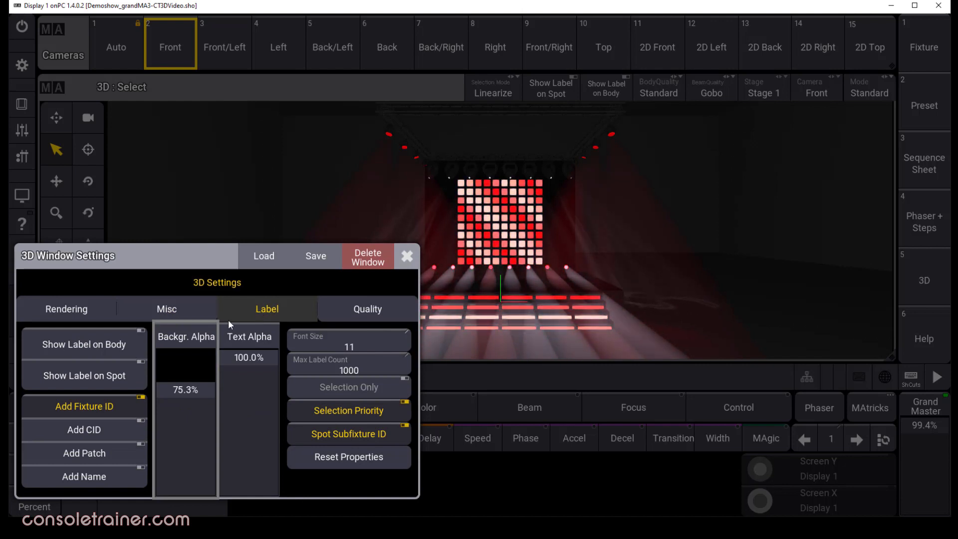
{"action": "left_click", "coordinate": [133, 344]}
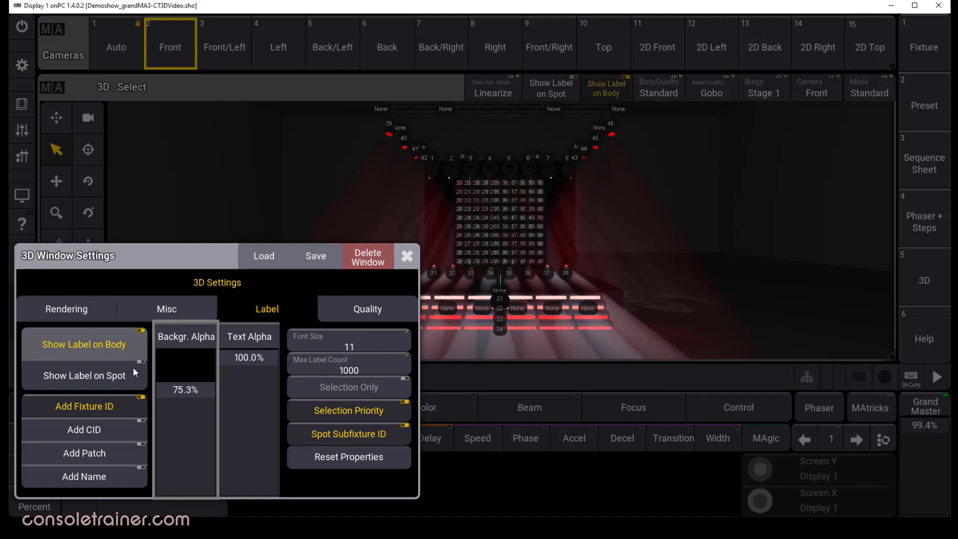
{"action": "left_click", "coordinate": [120, 473]}
{"action": "left_click_drag", "start_coordinate": [194, 388], "coordinate": [238, 357]}
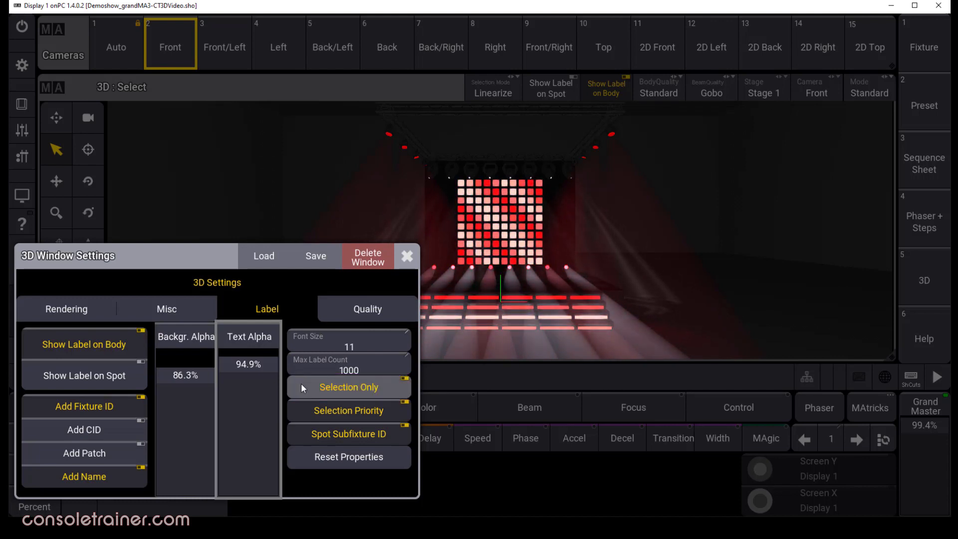
Adjust the Render Scale in the 3D window's quality settings
{"action": "left_click", "coordinate": [333, 308]}
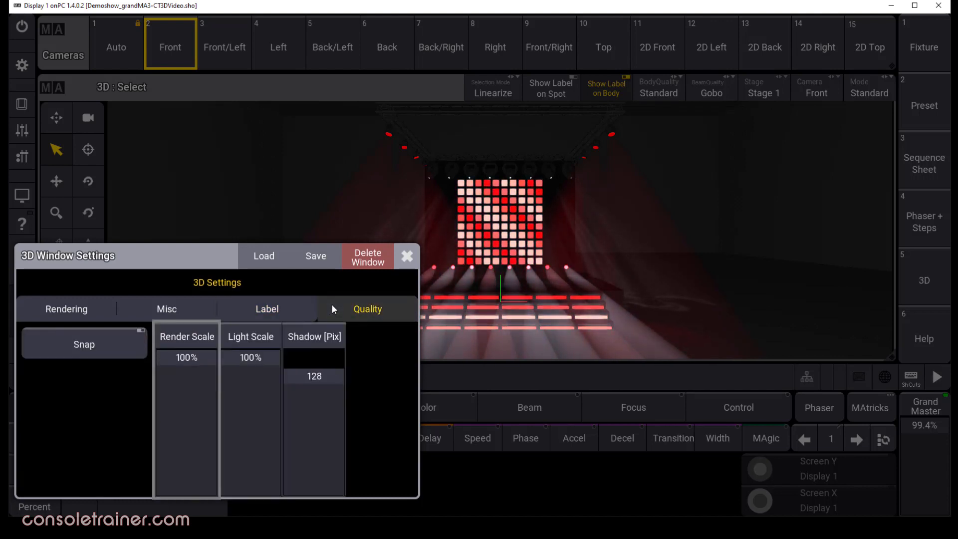
{"action": "left_click_drag", "start_coordinate": [193, 360], "coordinate": [190, 339]}
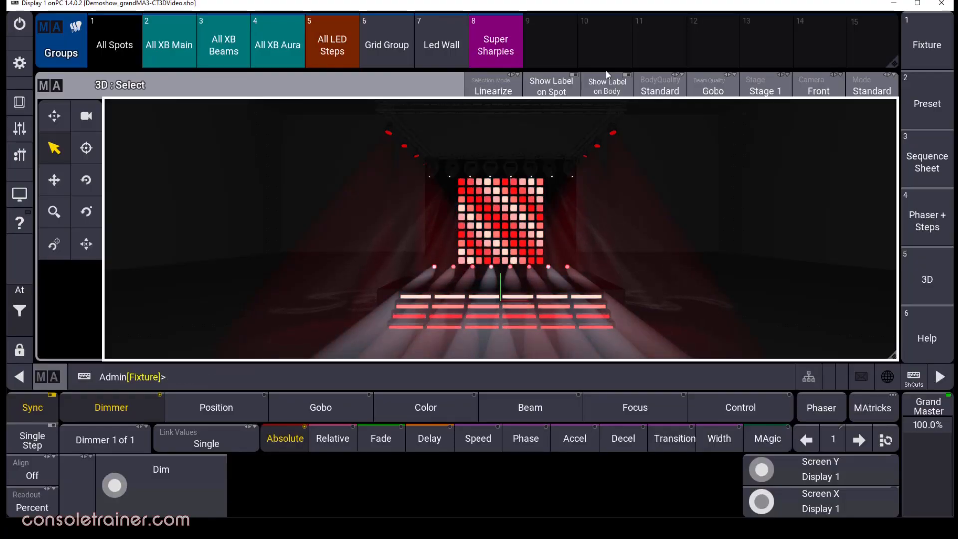
Select the Super Sharpies group, switch the 3D window mode to Setup, and set the fixtures' Pos Z to 0.8 m
{"action": "left_click", "coordinate": [495, 44]}
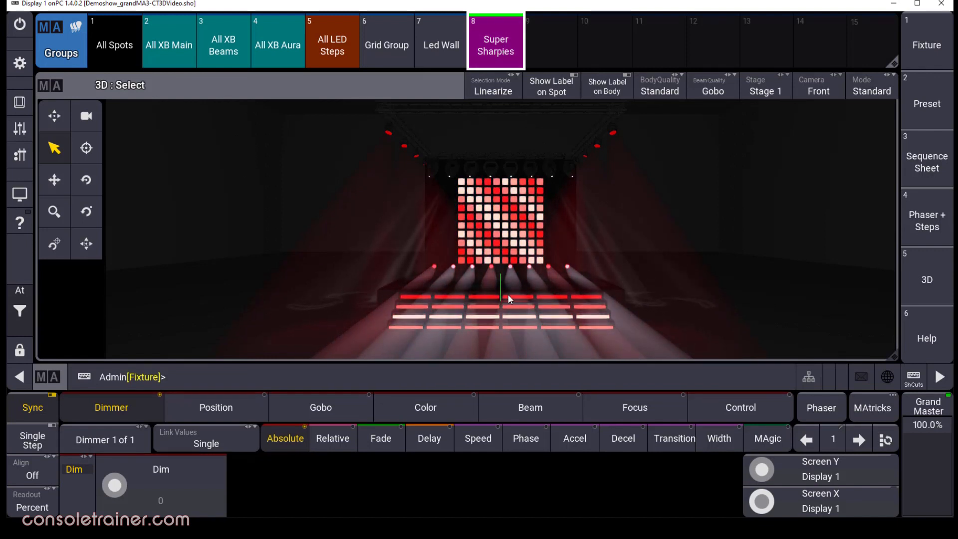
{"action": "left_click", "coordinate": [879, 81]}
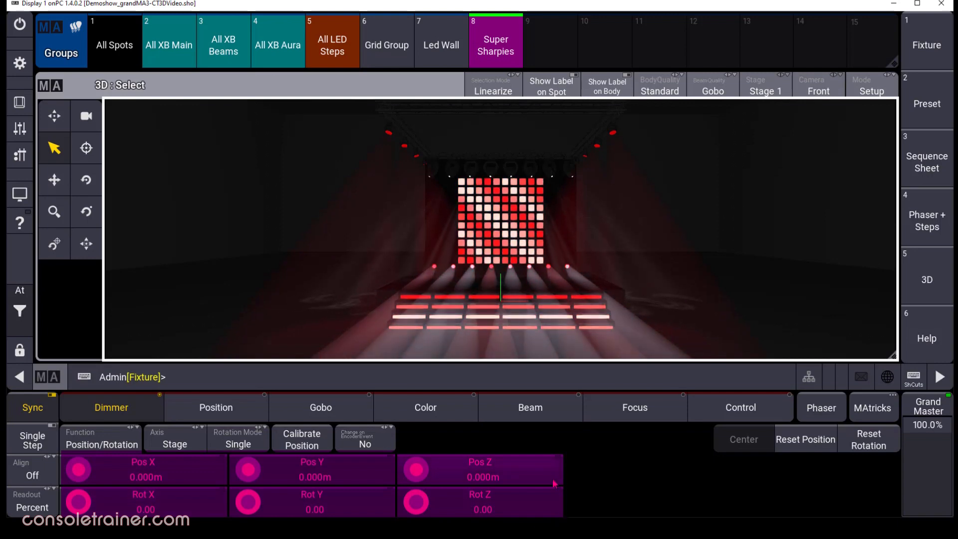
{"action": "left_click", "coordinate": [507, 475]}
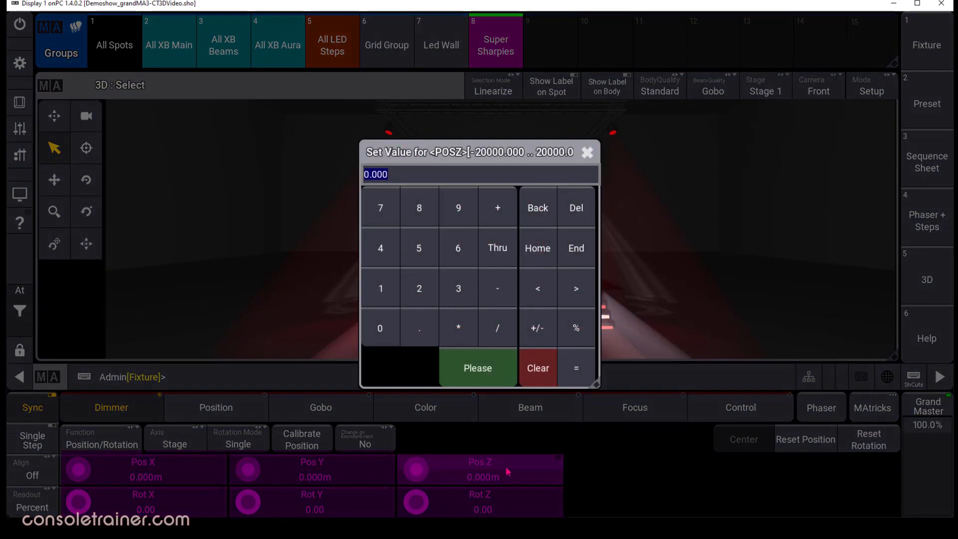
{"action": "left_click", "coordinate": [422, 330]}
{"action": "left_click", "coordinate": [429, 215]}
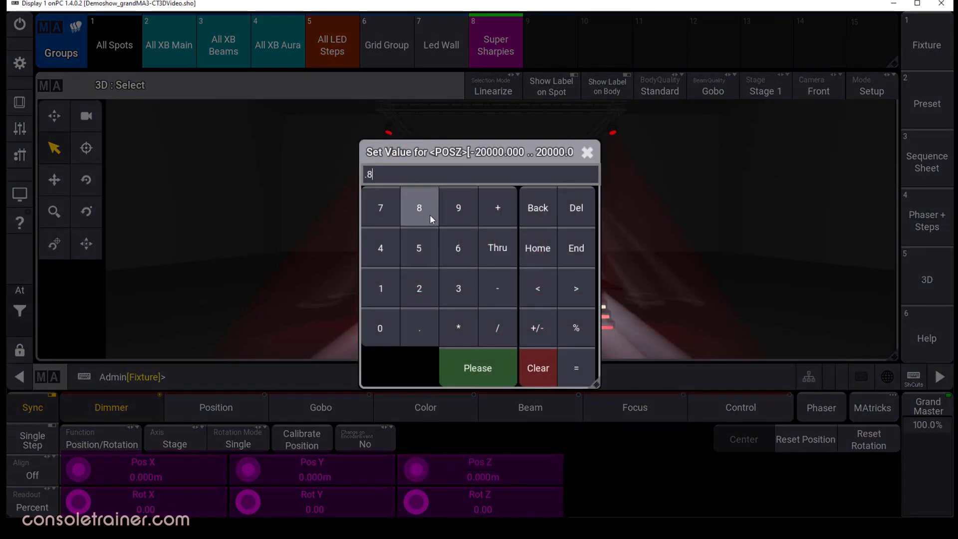
{"action": "left_click", "coordinate": [474, 374]}
Set the Super Sharpies' Pos X to -2.4 m, Pos Y to -1 m and Rot X to 180
{"action": "scroll", "coordinate": [77, 471], "scroll_direction": "up", "scroll_amount": 4}
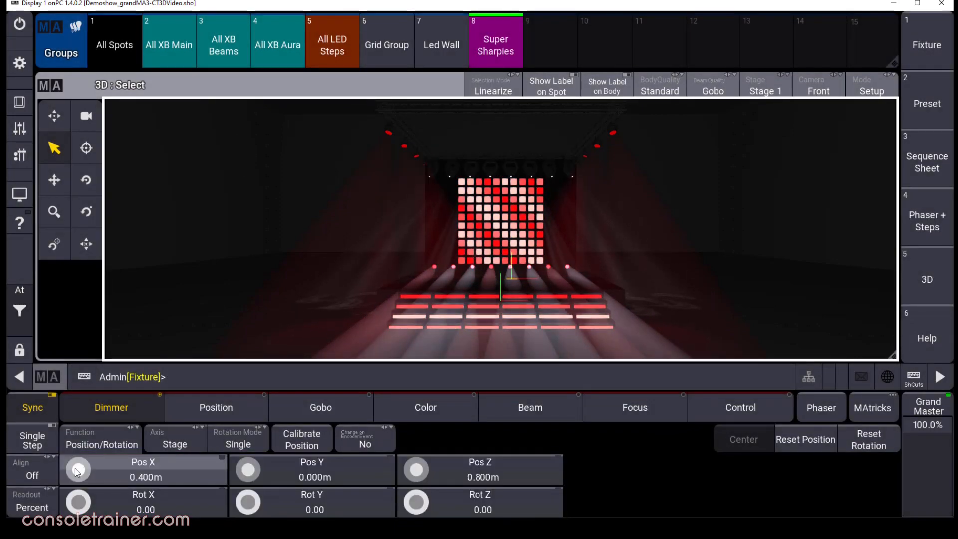
{"action": "scroll", "coordinate": [77, 471], "scroll_direction": "down", "scroll_amount": 15}
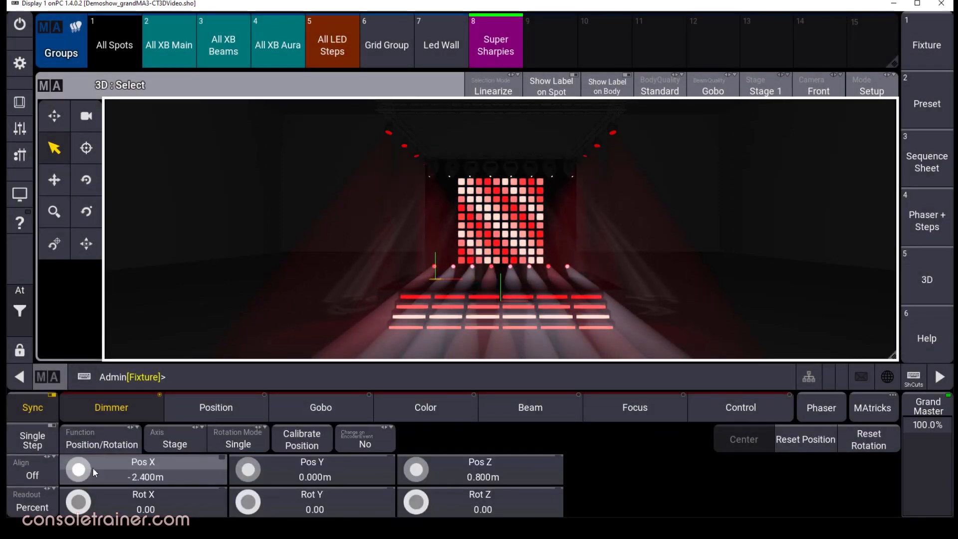
{"action": "scroll", "coordinate": [249, 471], "scroll_direction": "down", "scroll_amount": 1}
{"action": "scroll", "coordinate": [251, 471], "scroll_direction": "down", "scroll_amount": 5}
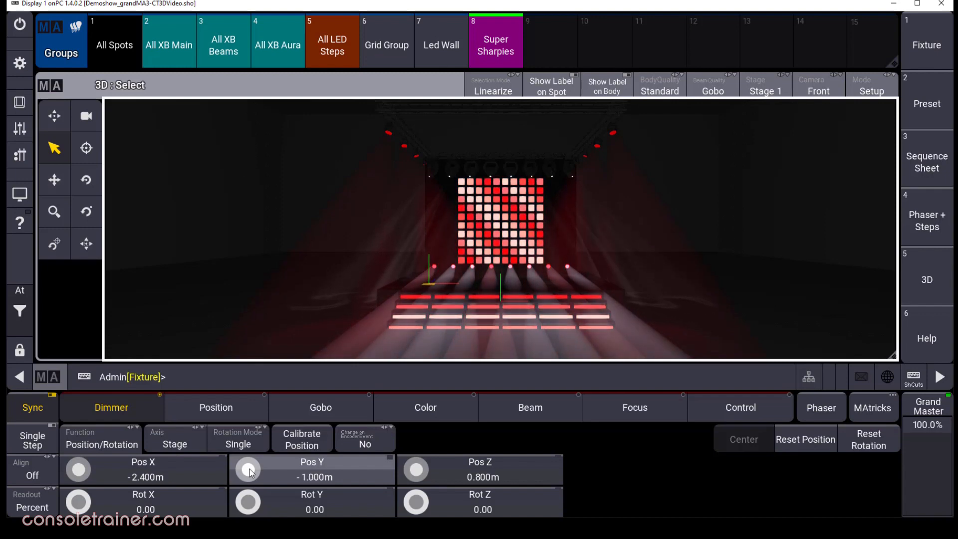
{"action": "left_click", "coordinate": [145, 501]}
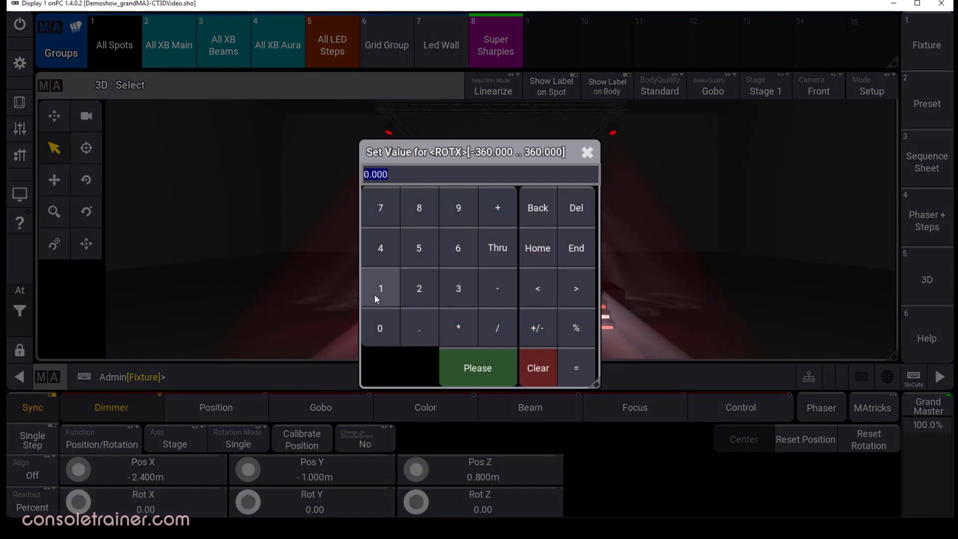
{"action": "left_click", "coordinate": [463, 367]}
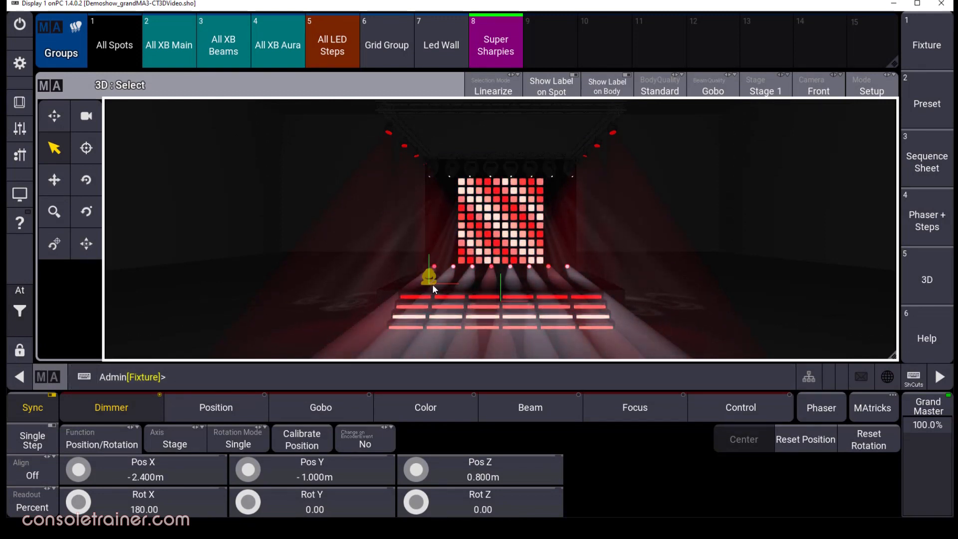
Set Align to < and spread the Super Sharpies along Pos X from -2.4 to 2.2 m
{"action": "left_click", "coordinate": [47, 473]}
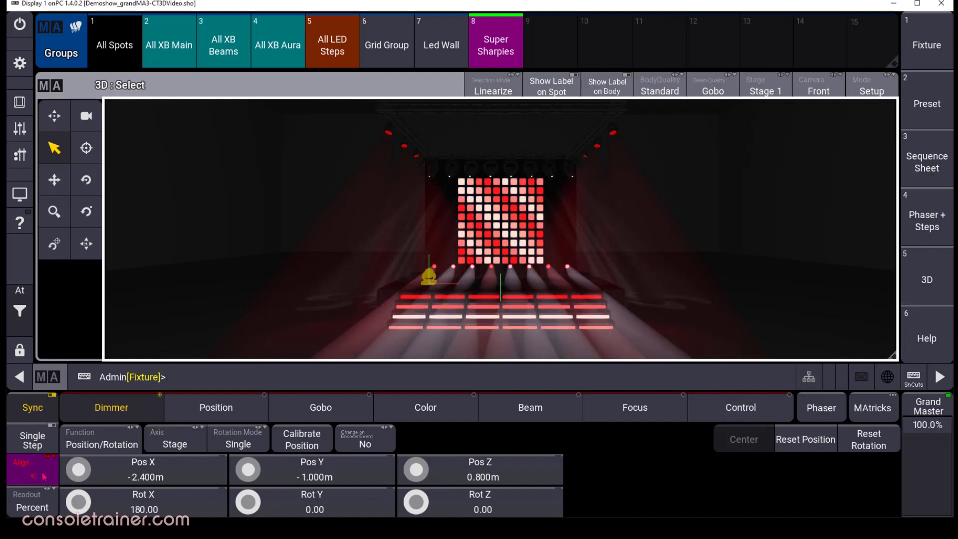
{"action": "left_click", "coordinate": [44, 477]}
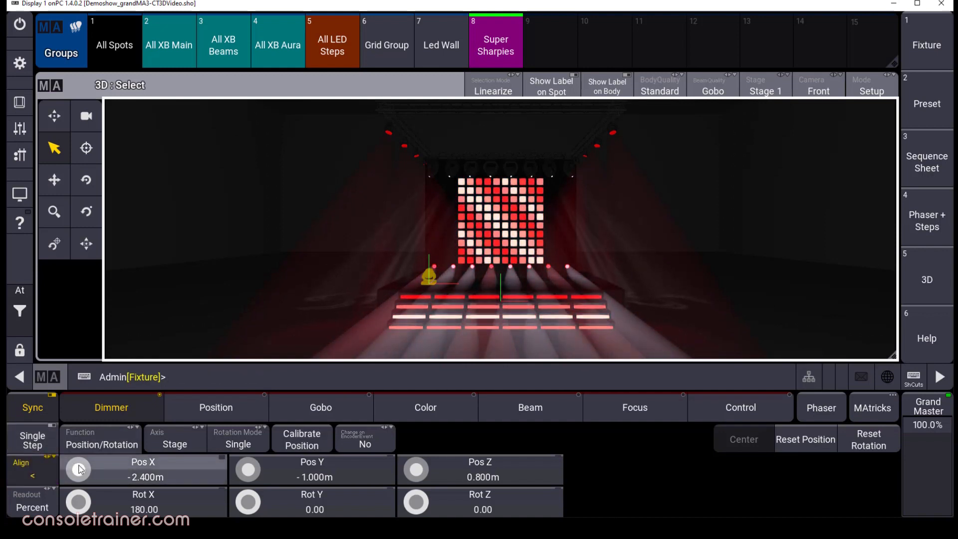
{"action": "scroll", "coordinate": [79, 469], "scroll_direction": "up", "scroll_amount": 3}
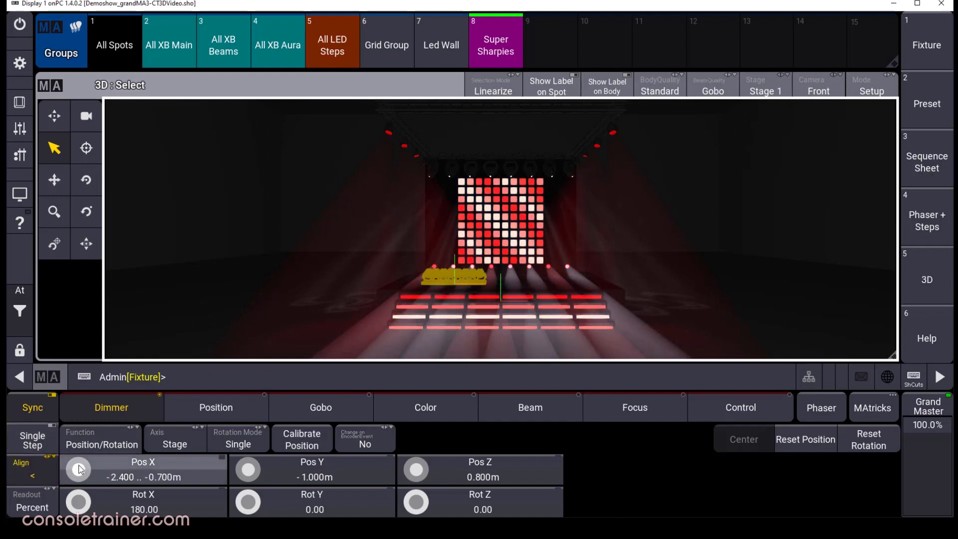
{"action": "scroll", "coordinate": [79, 469], "scroll_direction": "up", "scroll_amount": 2}
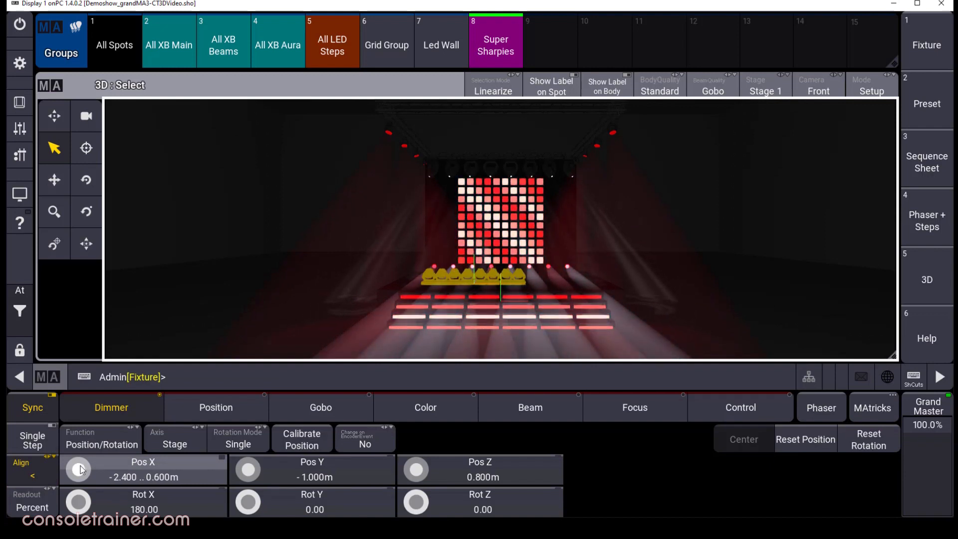
{"action": "scroll", "coordinate": [80, 470], "scroll_direction": "up", "scroll_amount": 2}
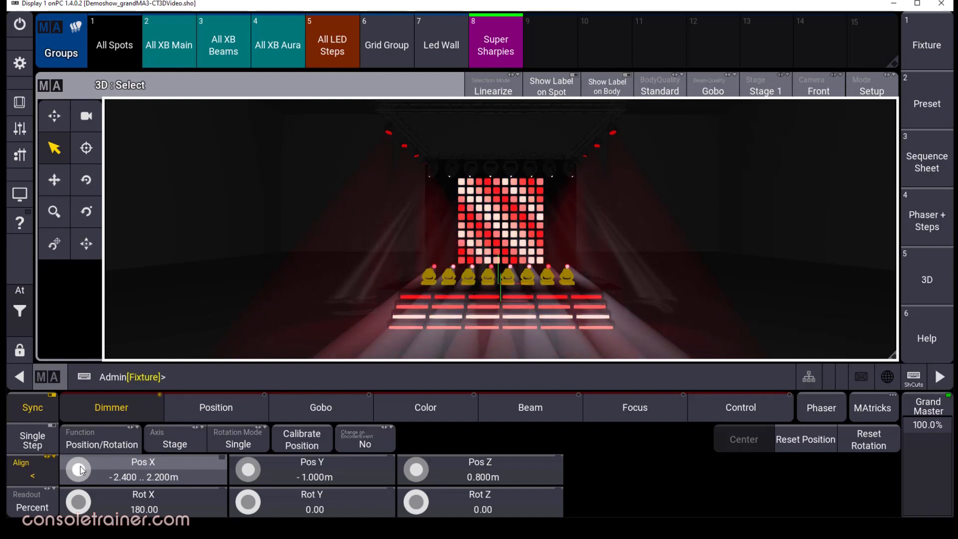
Switch the setup function to Arrangement and preview the Circle layout type before returning to Grid
{"action": "left_click", "coordinate": [112, 442]}
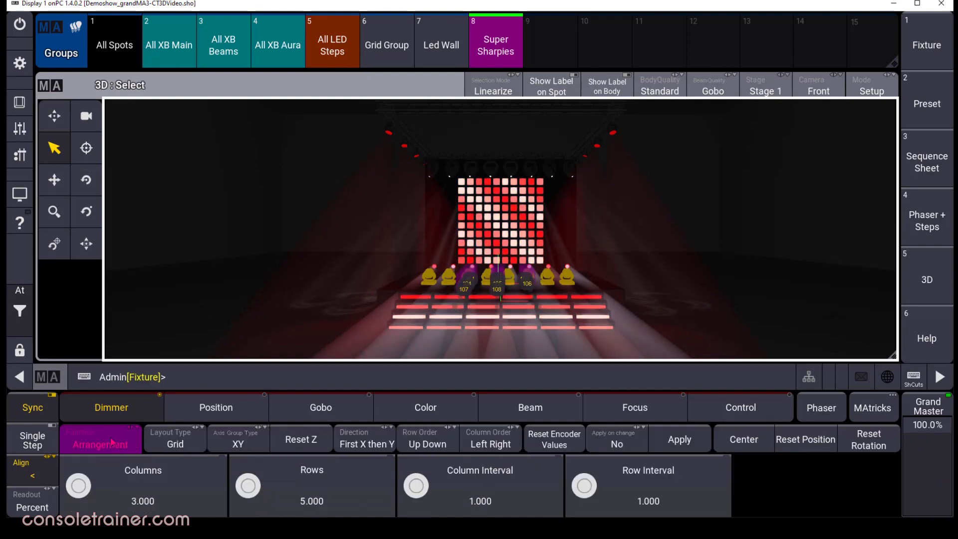
{"action": "left_click", "coordinate": [110, 442]}
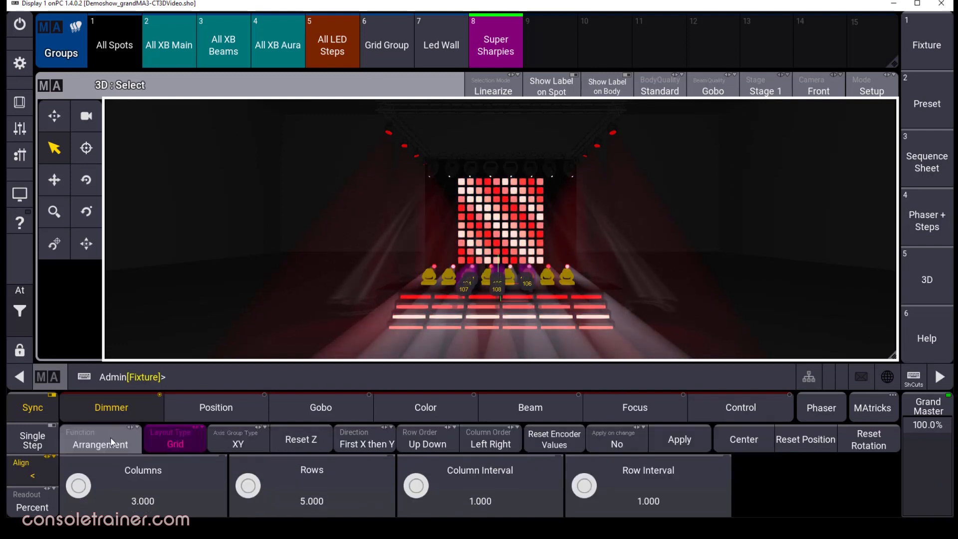
{"action": "left_click", "coordinate": [188, 443]}
{"action": "left_click", "coordinate": [189, 443]}
{"action": "left_click", "coordinate": [189, 444]}
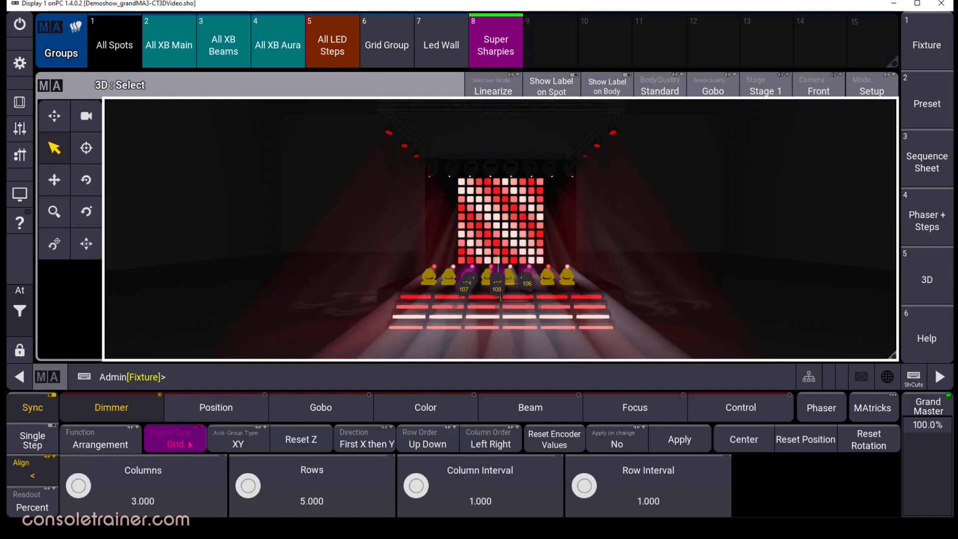
{"action": "left_click", "coordinate": [188, 444]}
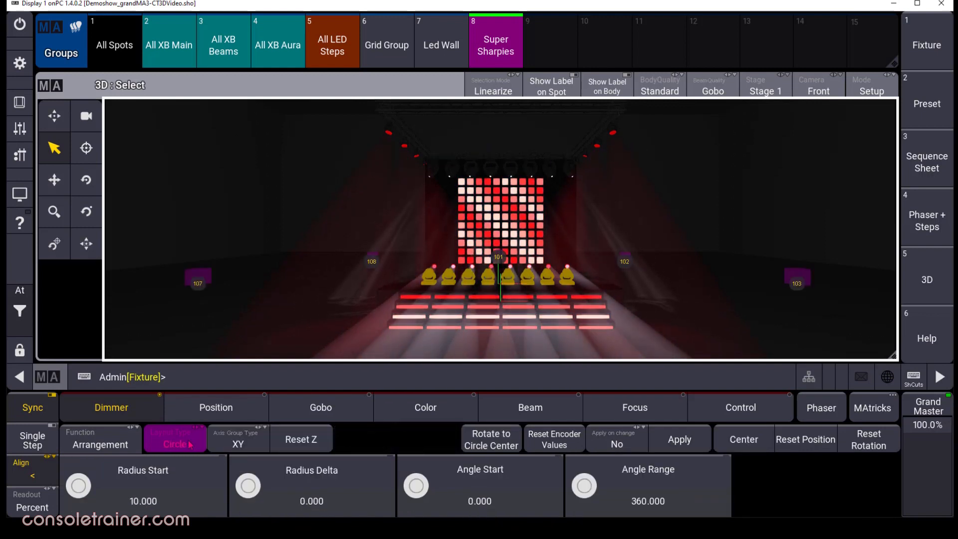
{"action": "left_click", "coordinate": [190, 443]}
{"action": "left_click", "coordinate": [189, 443]}
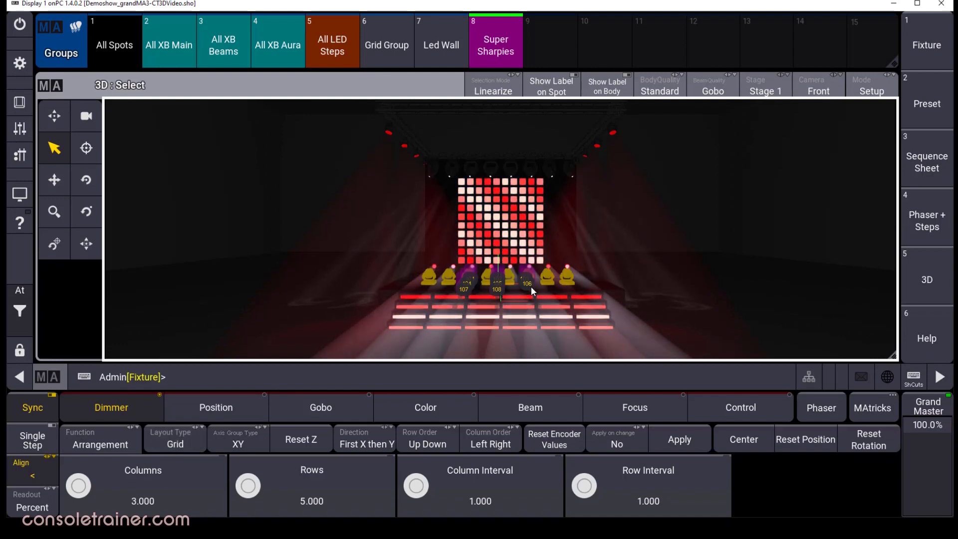
Arrange the Super Sharpies in a grid of 2 columns and 4 rows, and centre it
{"action": "left_click", "coordinate": [163, 494]}
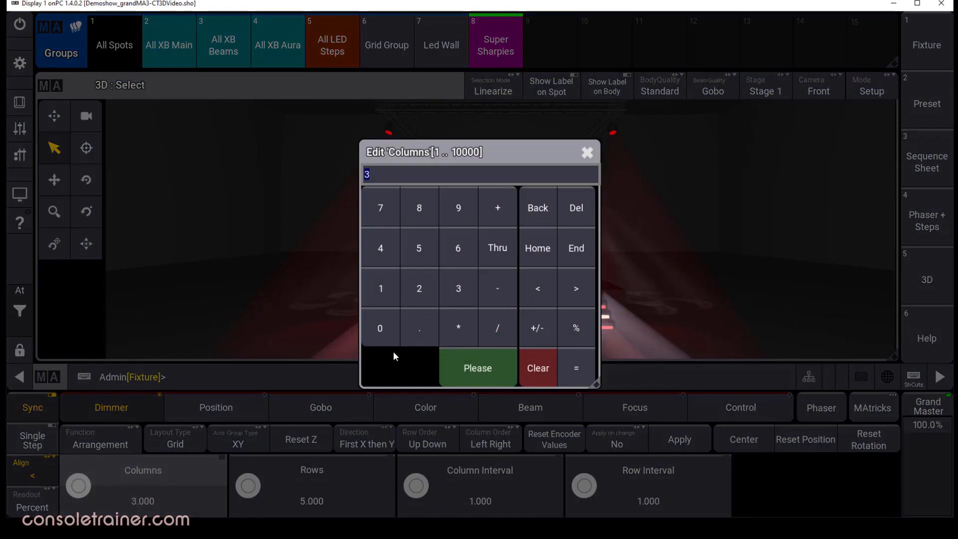
{"action": "left_click", "coordinate": [453, 367]}
{"action": "left_click", "coordinate": [324, 497]}
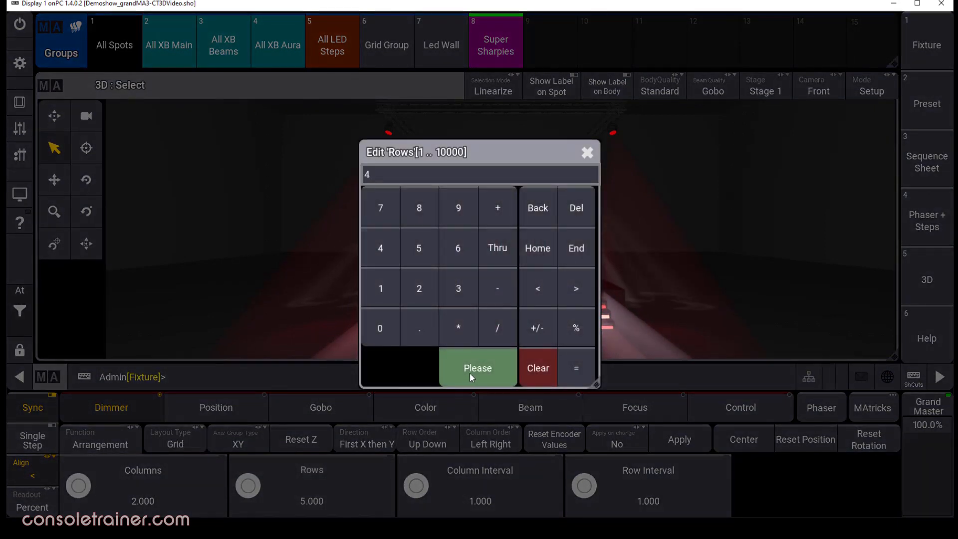
{"action": "left_click", "coordinate": [469, 372]}
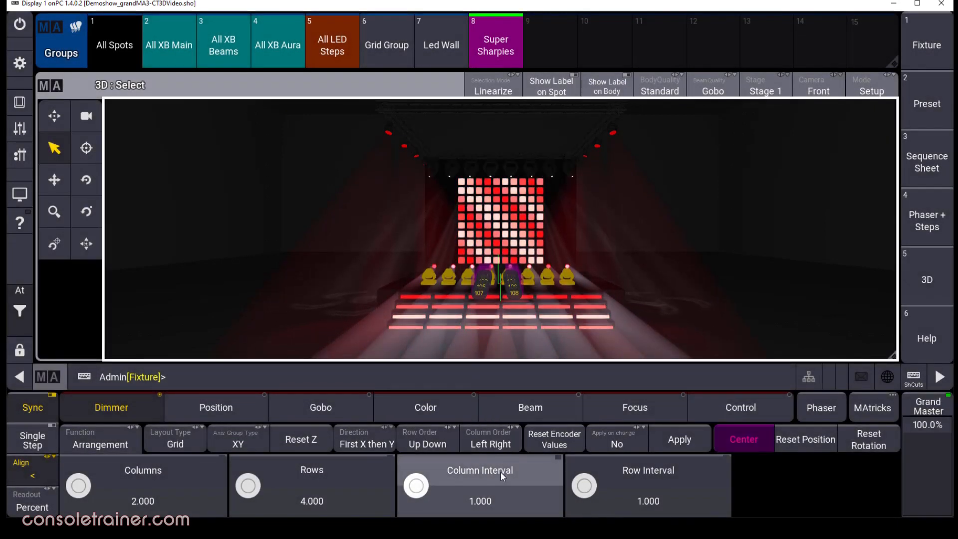
{"action": "left_click", "coordinate": [729, 439]}
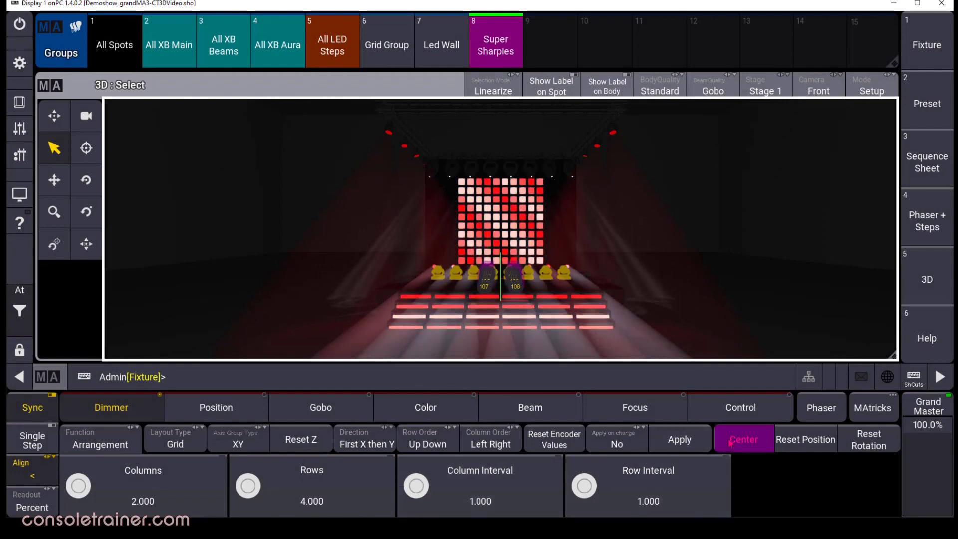
Set the Column Interval of the Super Sharpies grid to 5
{"action": "left_click", "coordinate": [489, 501]}
{"action": "left_click", "coordinate": [419, 248]}
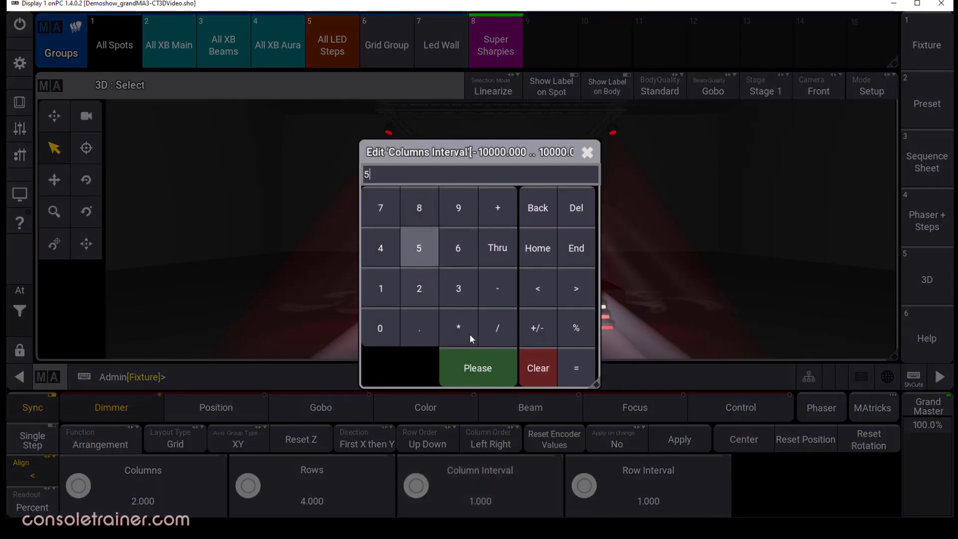
{"action": "left_click", "coordinate": [481, 369]}
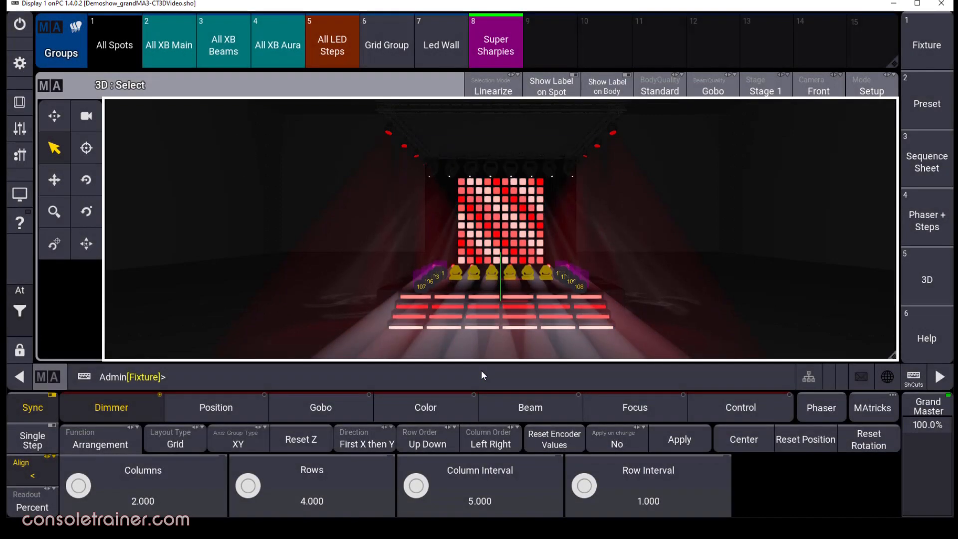
View the grid from the top camera and apply it with direction First Y then X, row order Down Up and column order Left Right
{"action": "left_click", "coordinate": [818, 87]}
{"action": "left_click", "coordinate": [799, 313]}
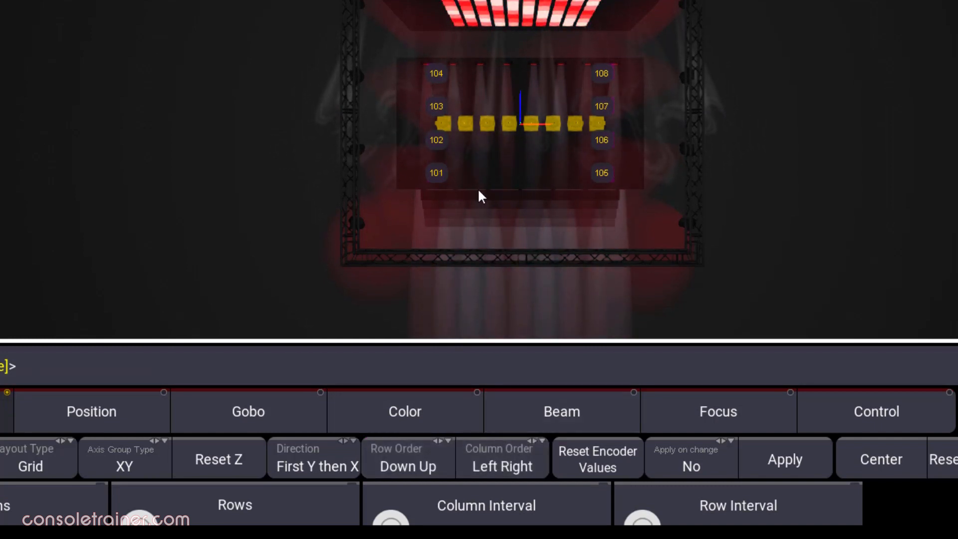
{"action": "left_click", "coordinate": [763, 445]}
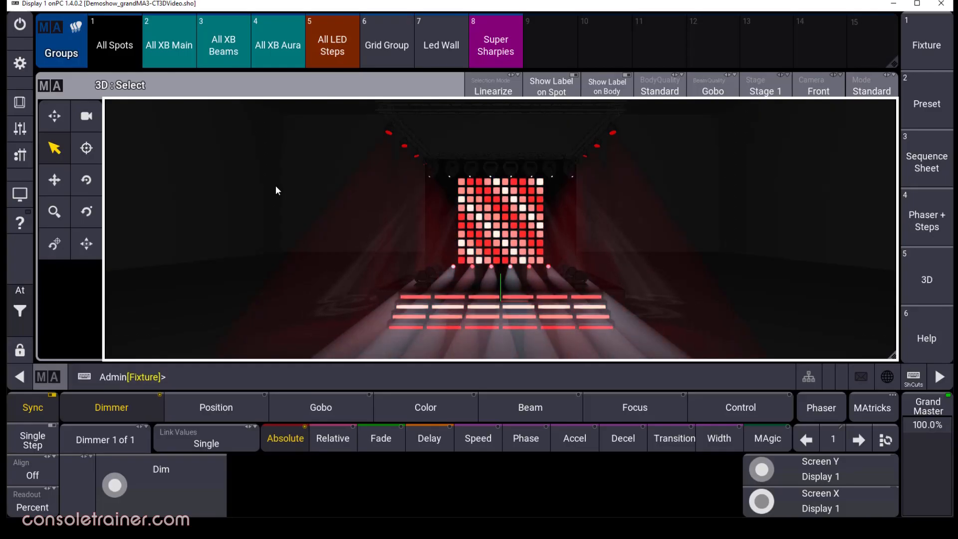
Select the front truss in the 3D window, and open the Patch to show the trusses' position, rotation and scale values
{"action": "mouse_move", "coordinate": [417, 120]}
{"action": "left_mouse_down"}
{"action": "mouse_move", "coordinate": [589, 103]}
{"action": "mouse_move", "coordinate": [648, 109]}
{"action": "left_mouse_up"}
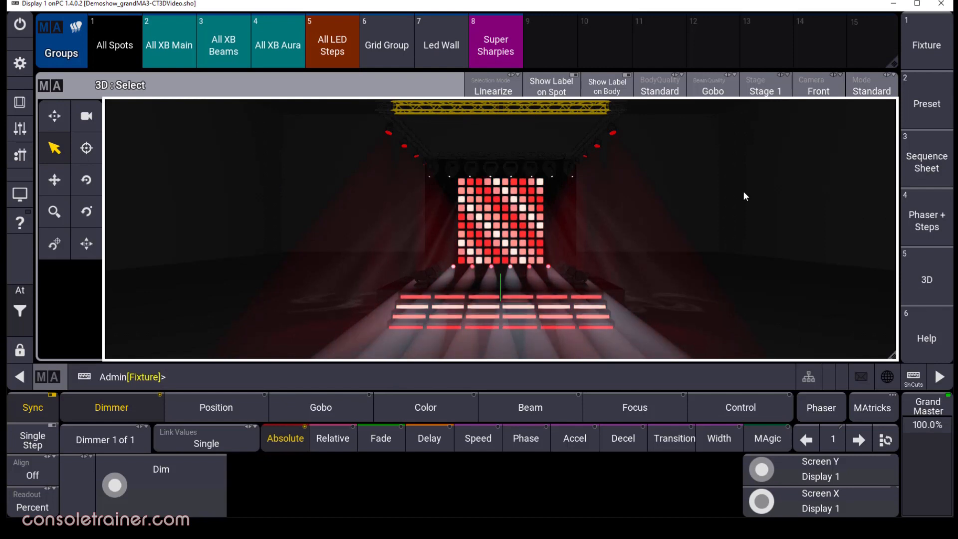
{"action": "left_click", "coordinate": [20, 62]}
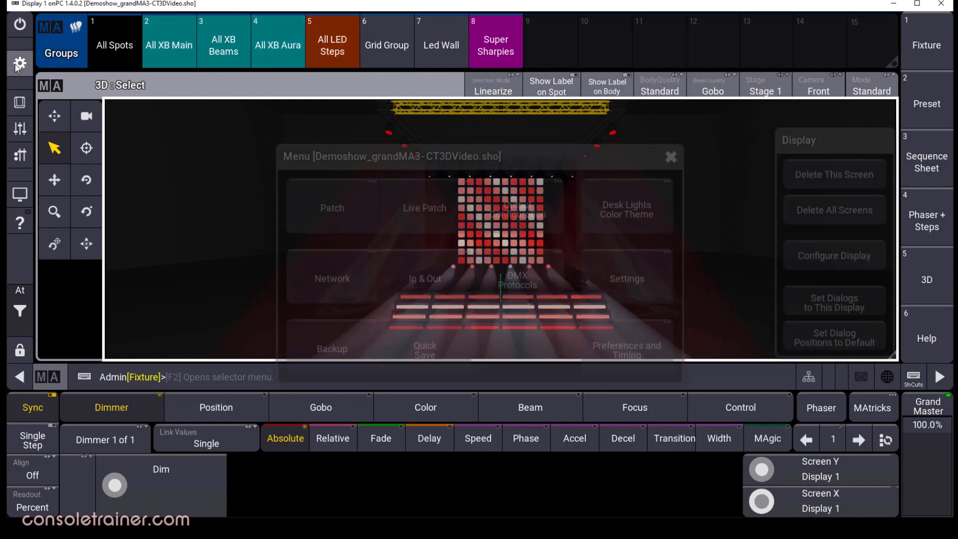
{"action": "left_click", "coordinate": [348, 214]}
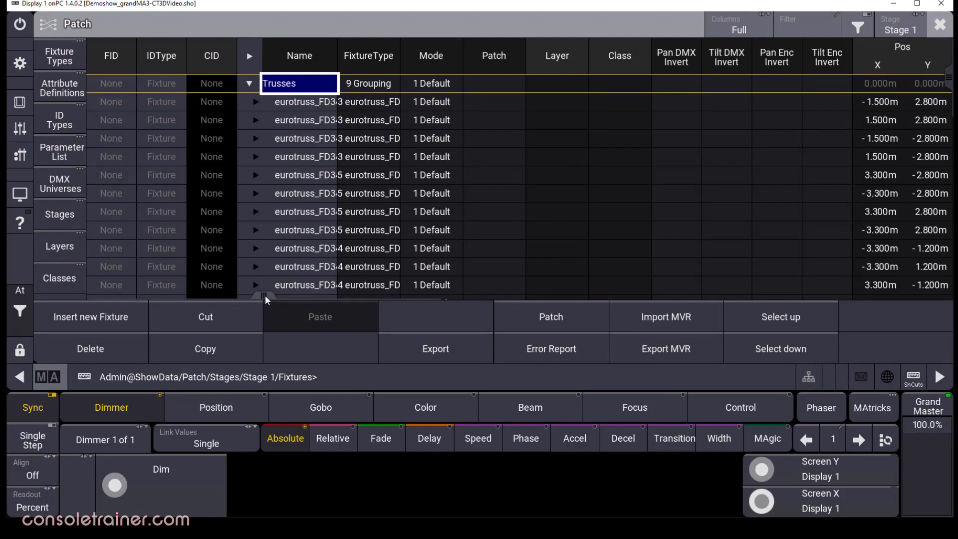
{"action": "left_click_drag", "start_coordinate": [267, 299], "coordinate": [534, 297]}
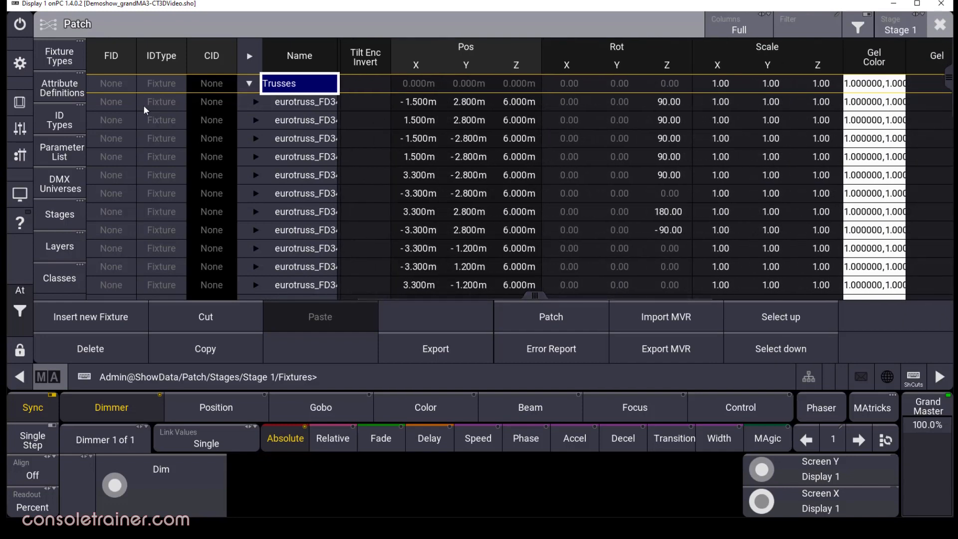
Select the FID cells of the eurotruss elements in the Trusses group and assign them fixture IDs
{"action": "left_click_drag", "start_coordinate": [126, 107], "coordinate": [106, 119]}
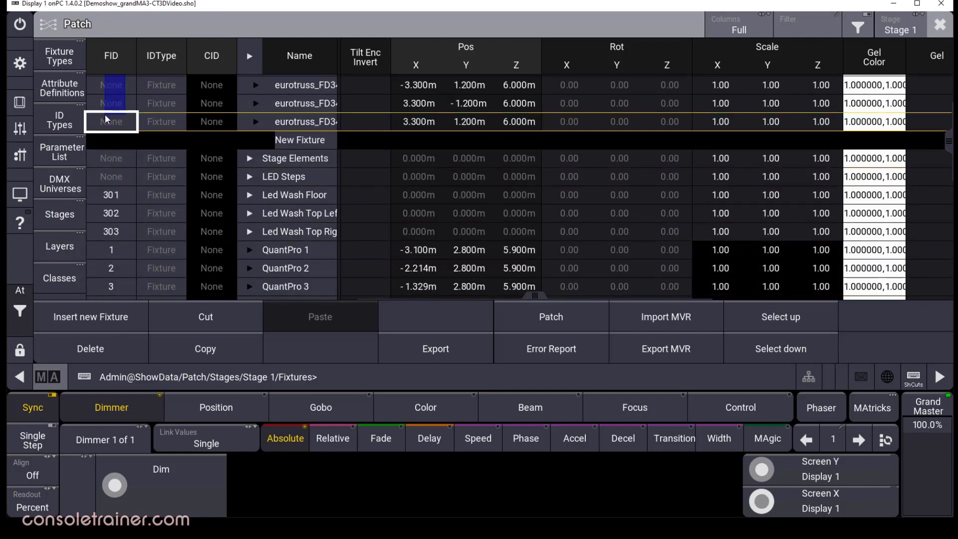
{"action": "left_click", "coordinate": [108, 123]}
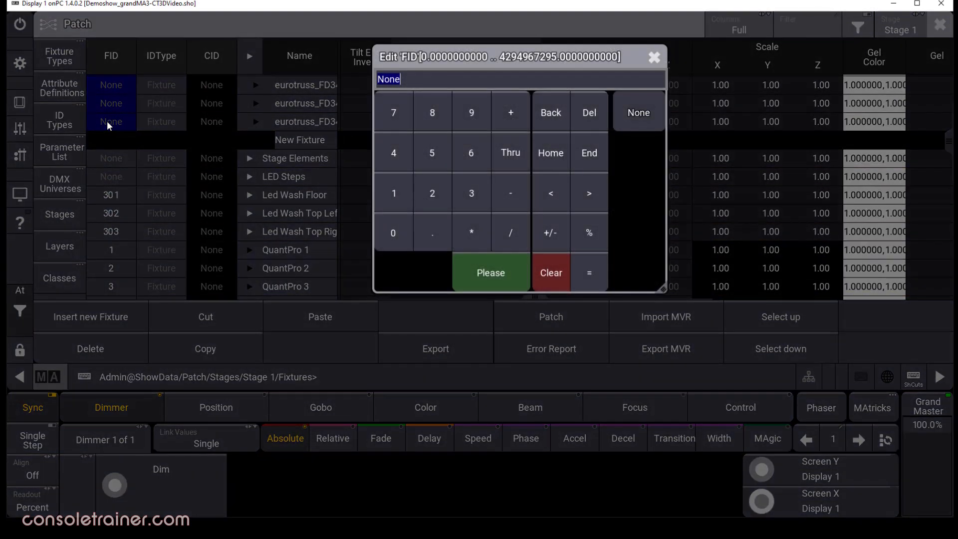
{"action": "key", "text": "Return"}
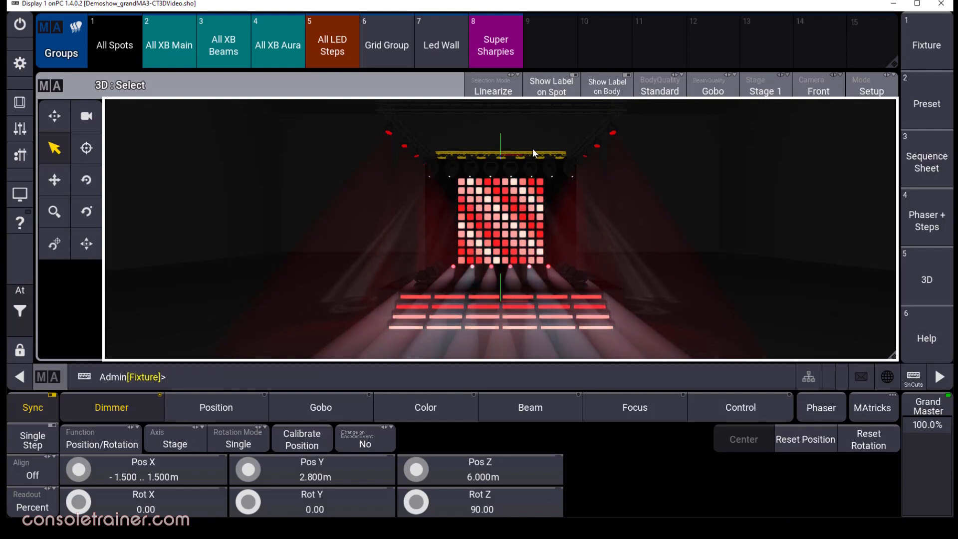
Raise the selected upstage trusses to Pos Z 6.2 m in Setup mode and adjust their Rot Z
{"action": "left_click_drag", "start_coordinate": [425, 471], "coordinate": [406, 490]}
{"action": "scroll", "coordinate": [418, 509], "scroll_direction": "up", "scroll_amount": 7}
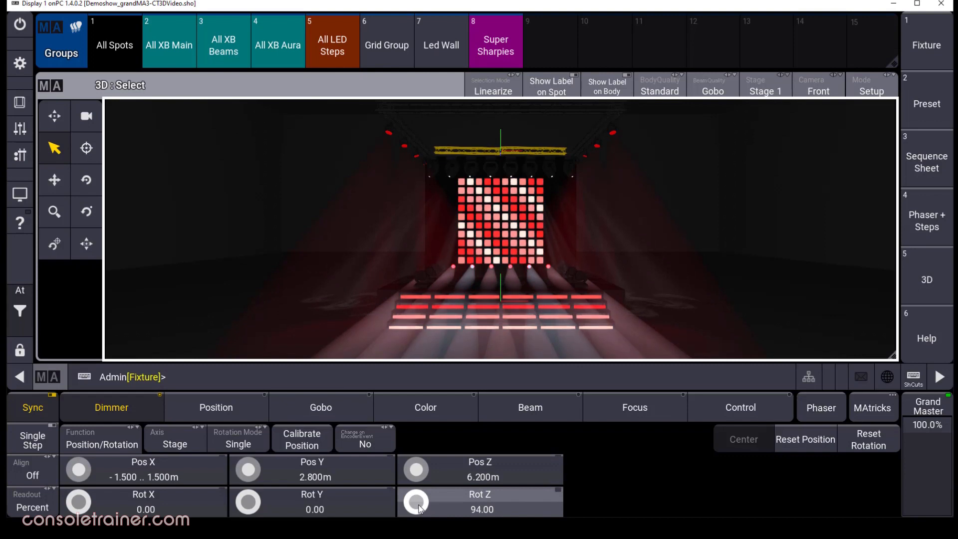
{"action": "scroll", "coordinate": [419, 509], "scroll_direction": "down", "scroll_amount": 11}
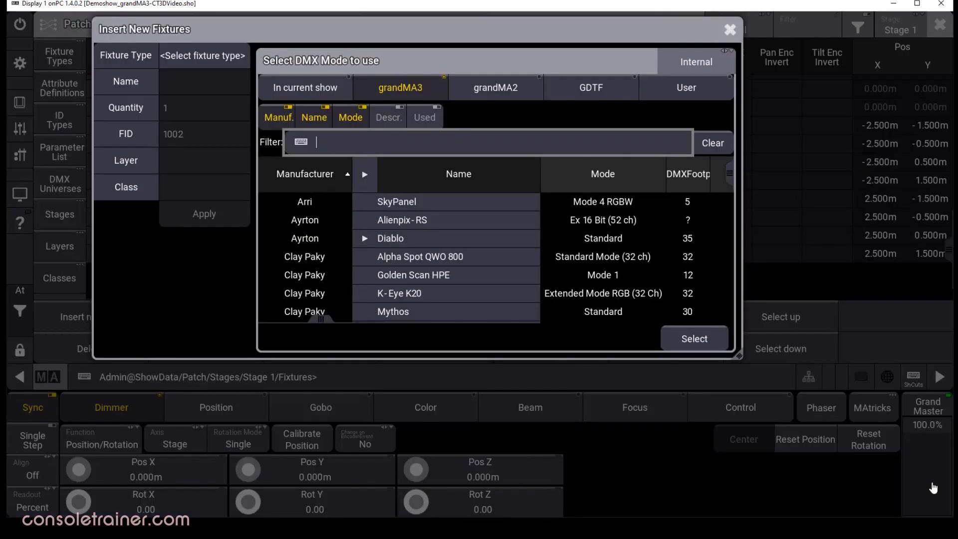
Filter the grandMA3 fixture library for SET while inserting new fixtures, and browse the set elements
{"action": "type", "text": "ET"}
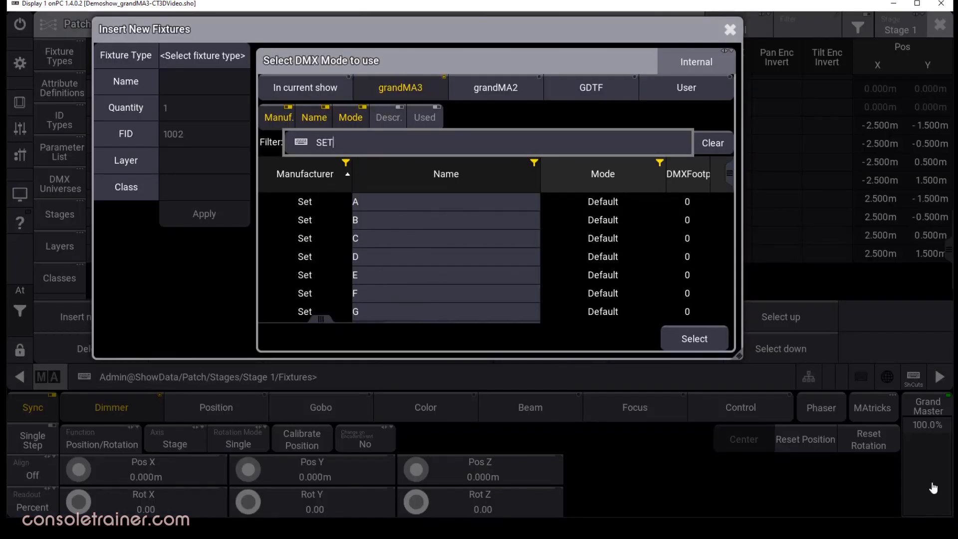
{"action": "left_click_drag", "start_coordinate": [726, 176], "coordinate": [737, 251]}
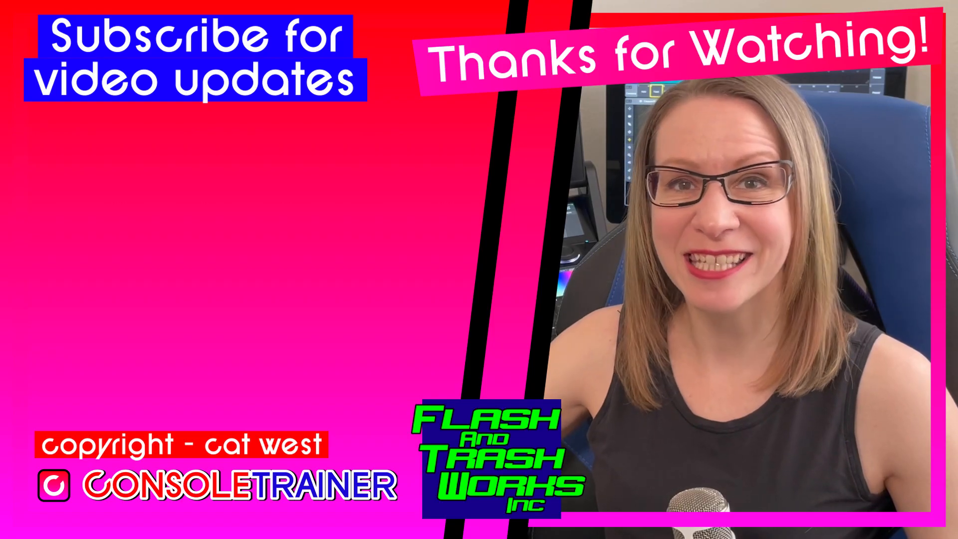